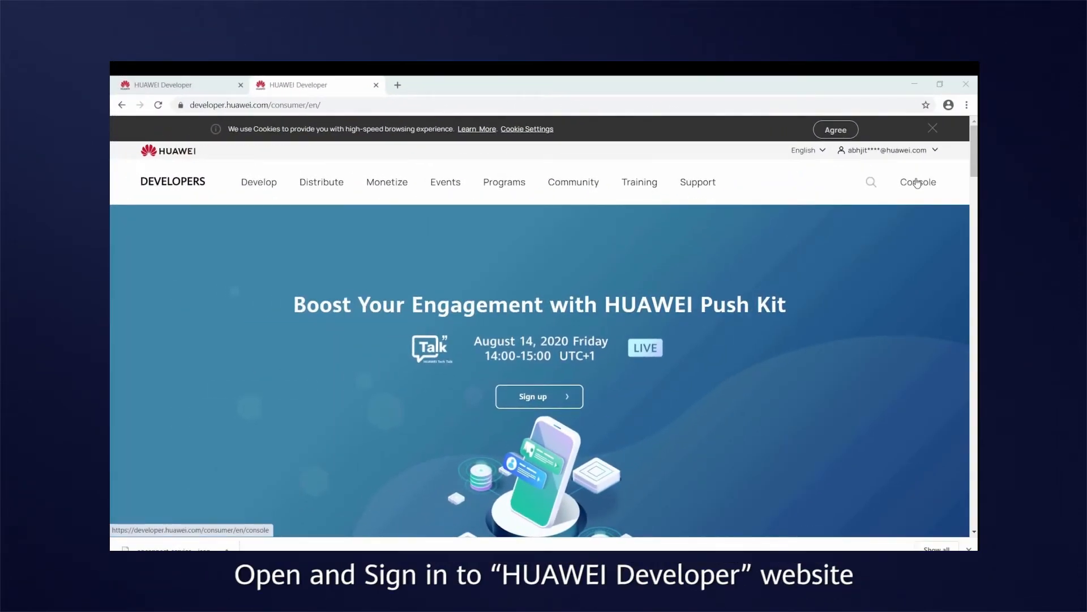
- Reach the My apps list in AppGallery Connect via the developer console
click(918, 182)
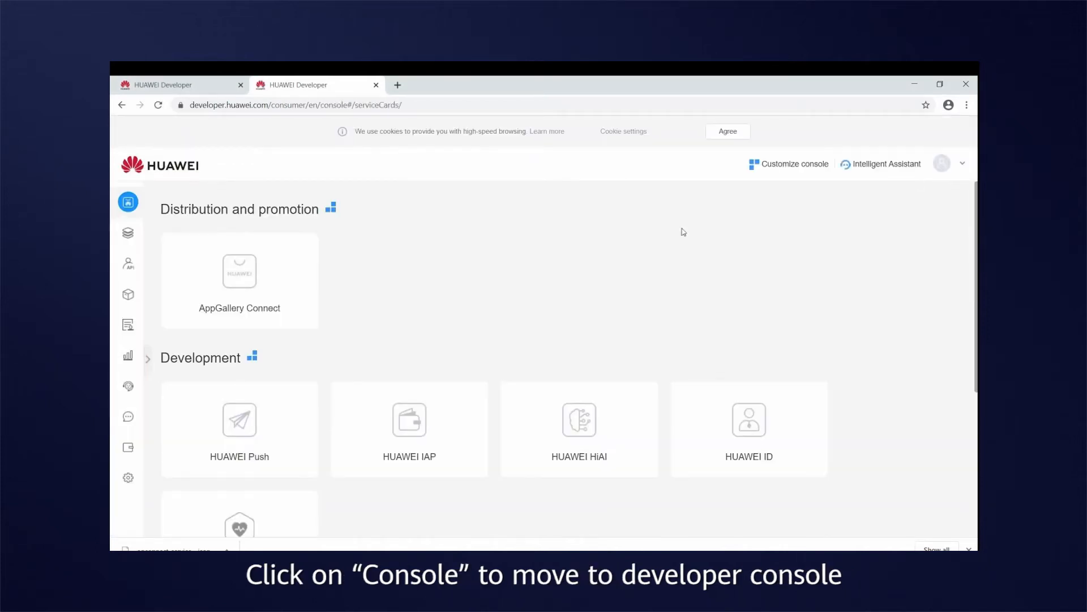
mouse_move(240, 280)
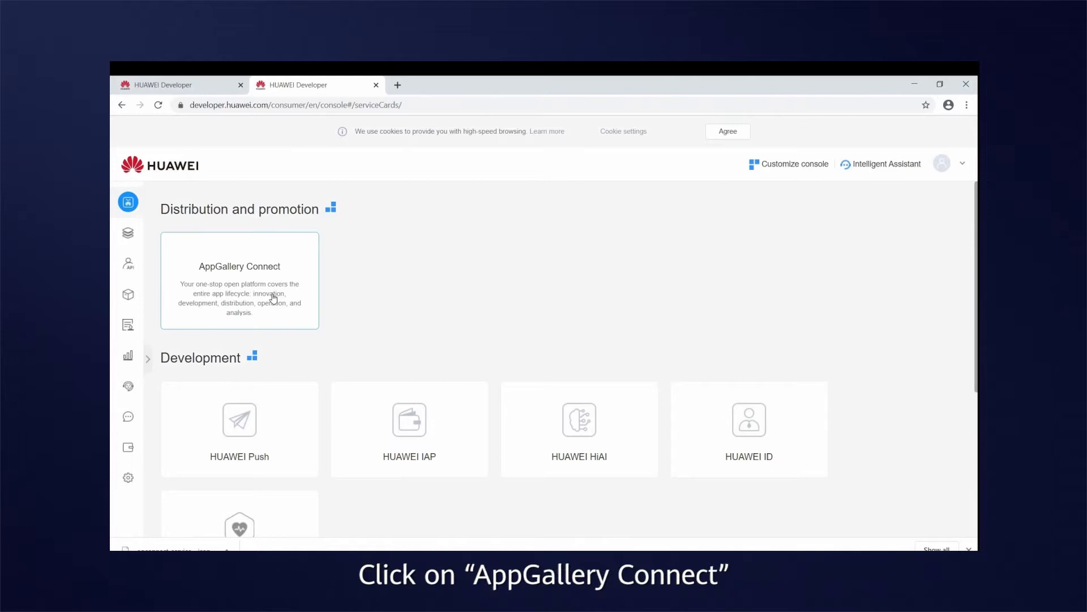
click(273, 298)
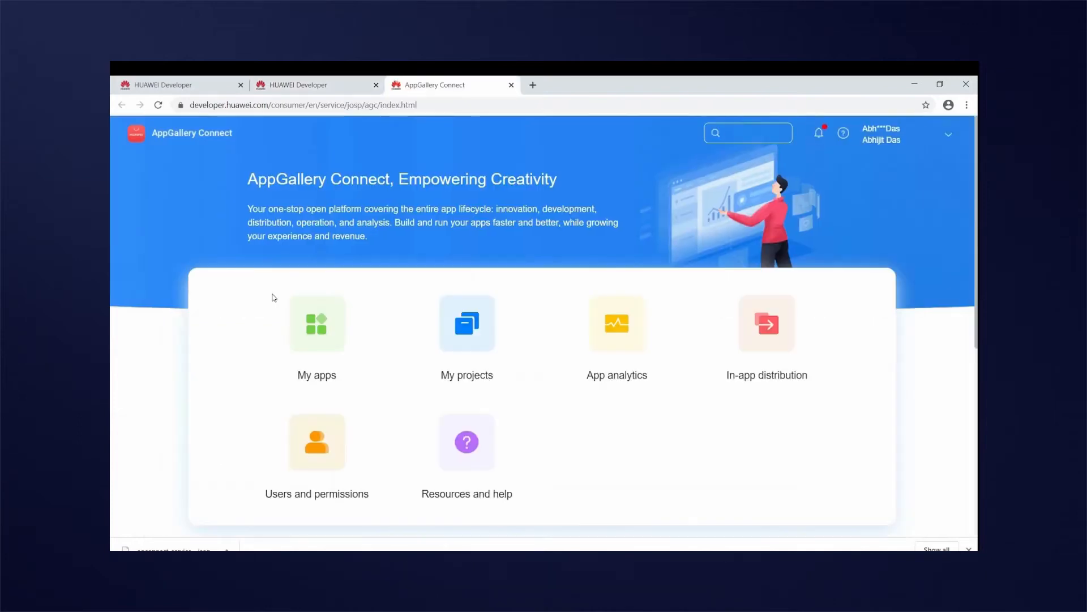
click(310, 313)
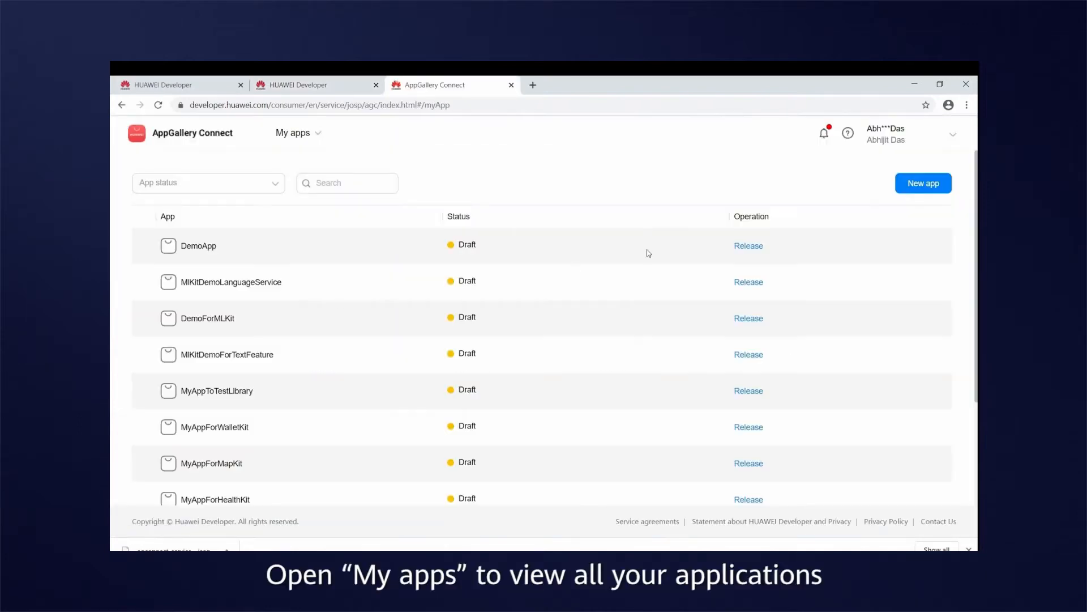
- Start a new app named MlKitDemo with category App
click(926, 183)
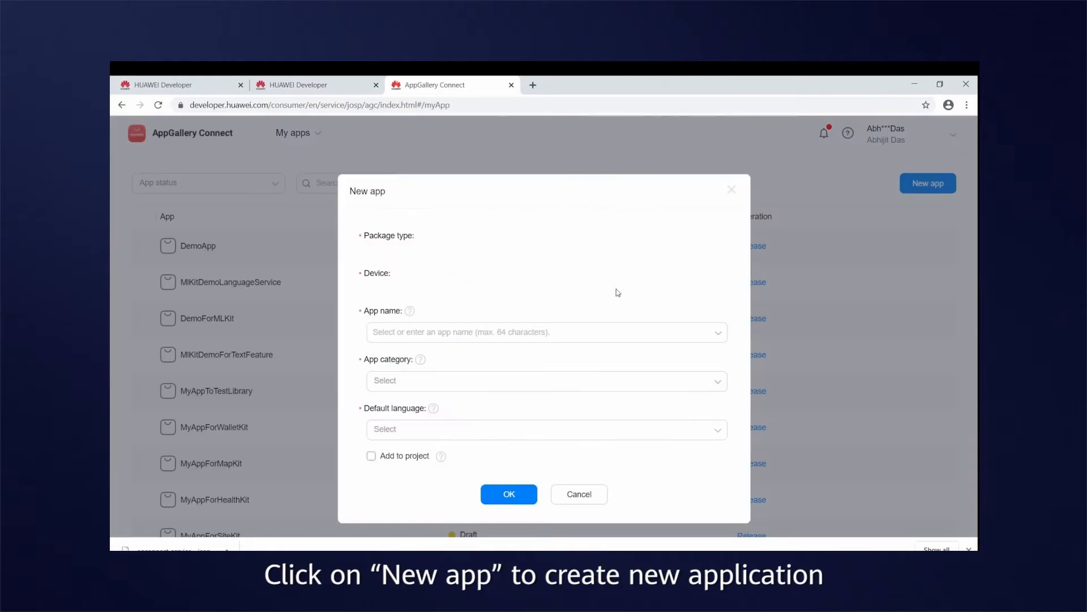
click(452, 332)
text(M)
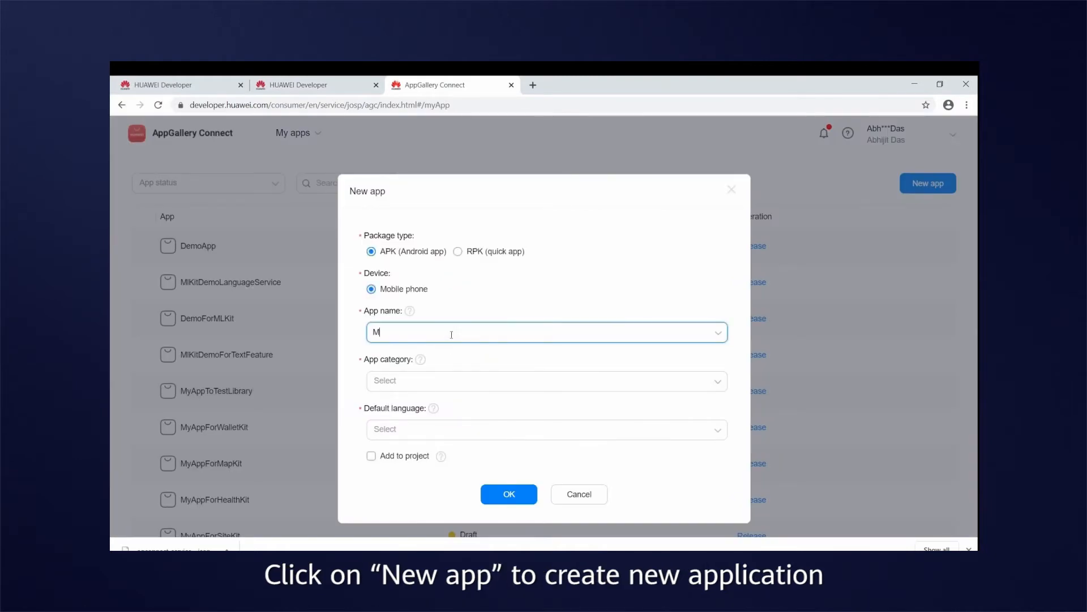
text(lKitDe)
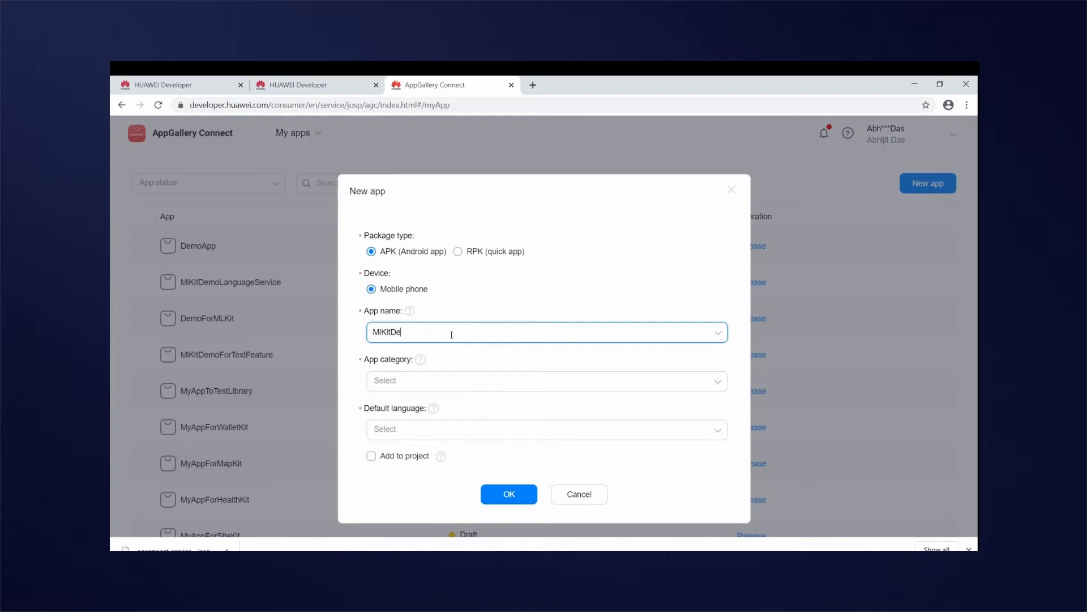
text(mo)
click(427, 383)
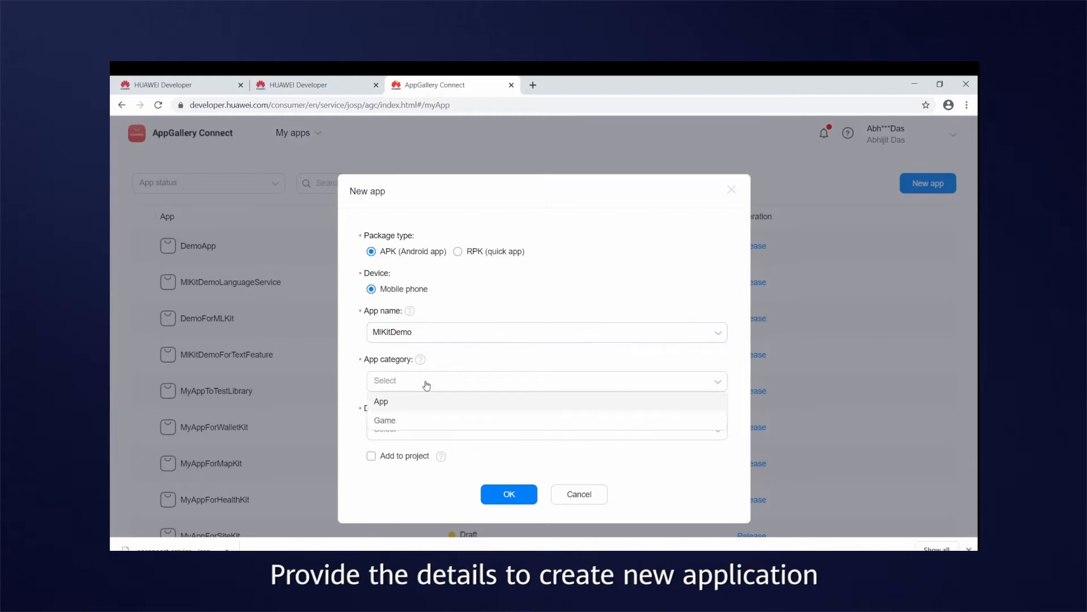
click(408, 401)
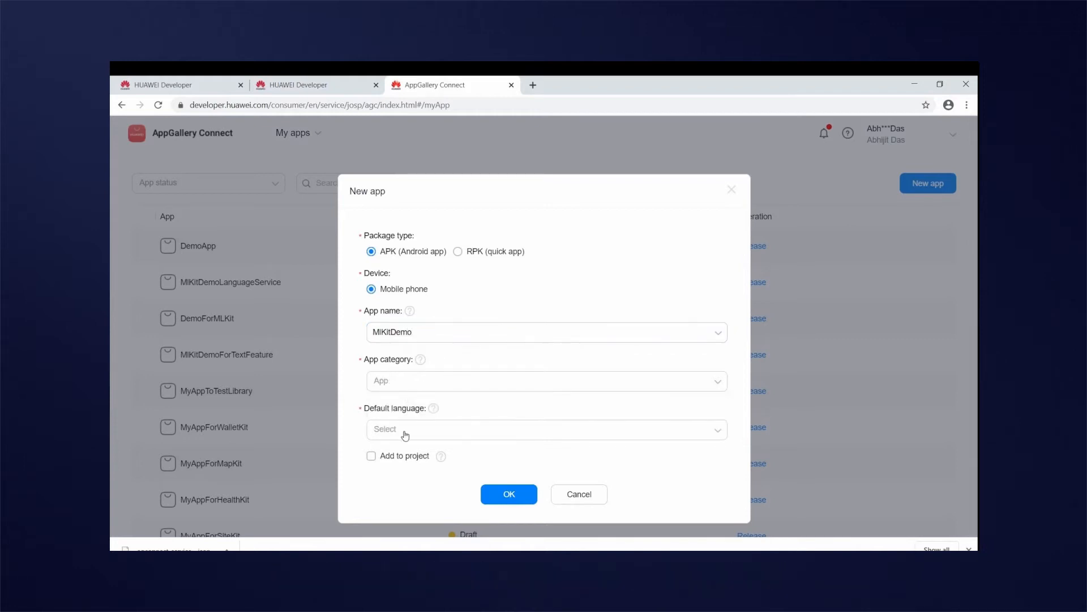
- Set default language English (US), add the app to a project and confirm creation
click(405, 428)
text(en)
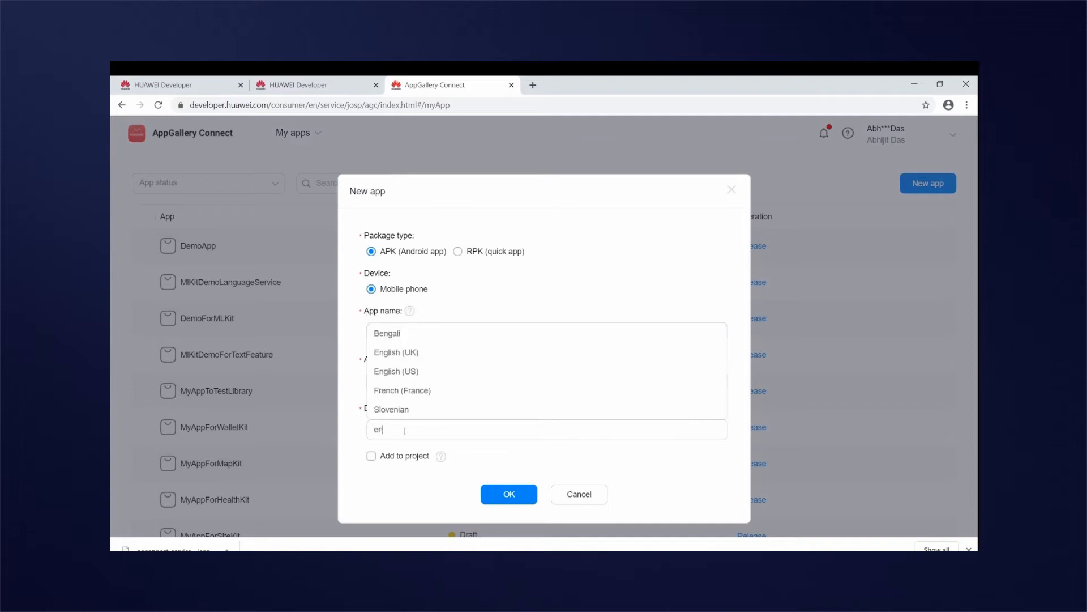
click(396, 371)
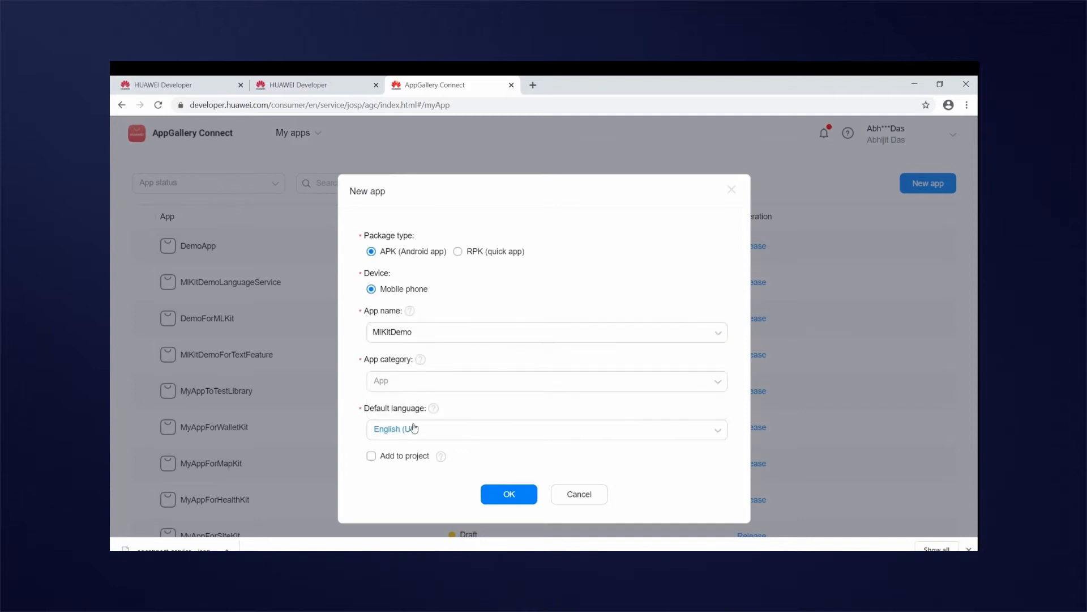
click(372, 457)
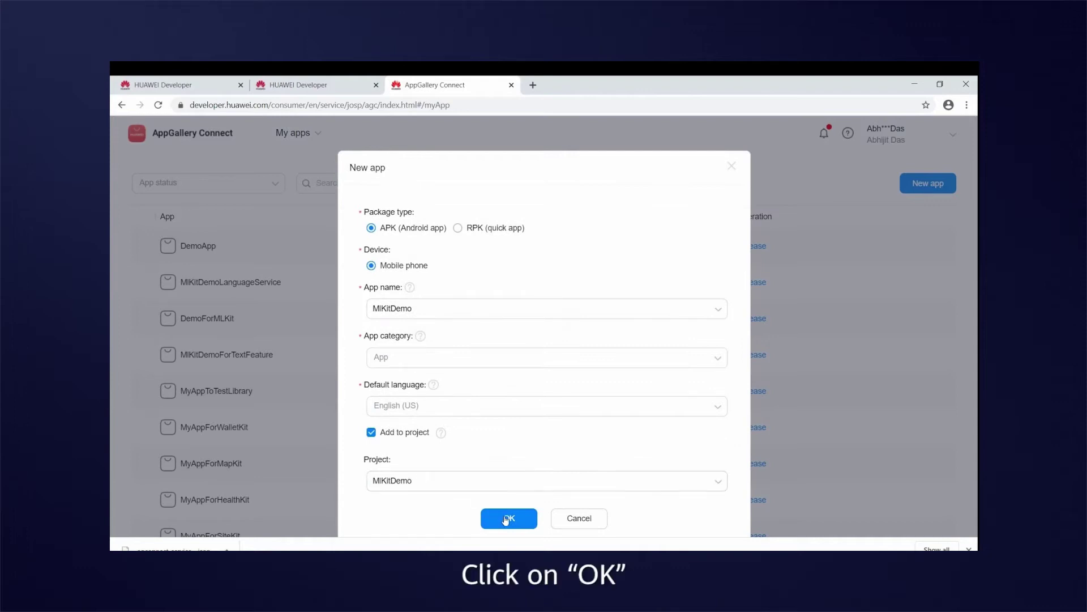
click(508, 519)
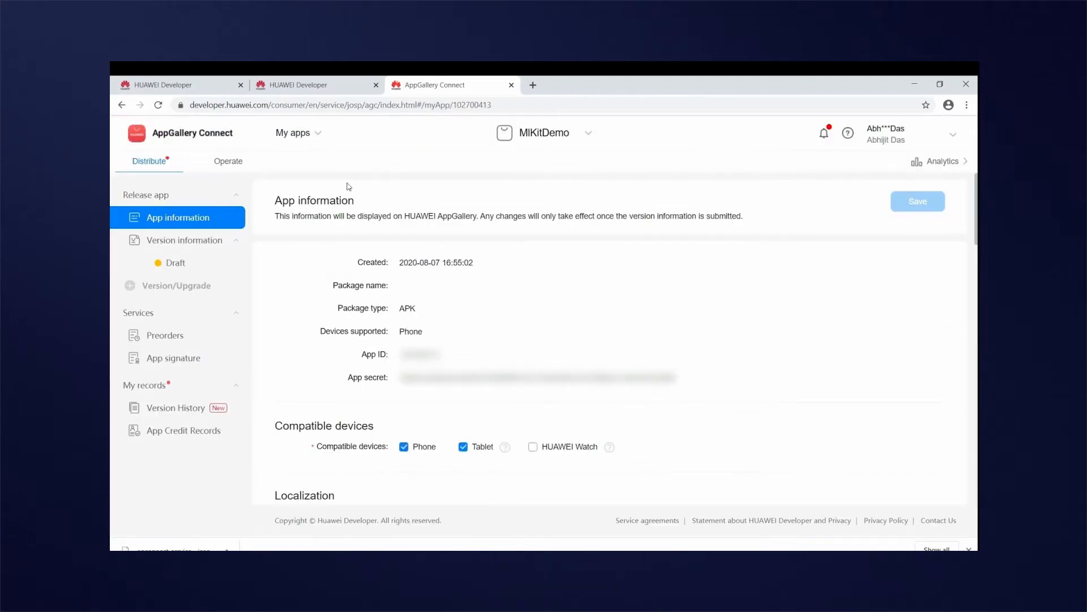
- In the MlKitDemo project settings, manually set package name com.example.mlkitdemo and save it
click(297, 133)
click(265, 199)
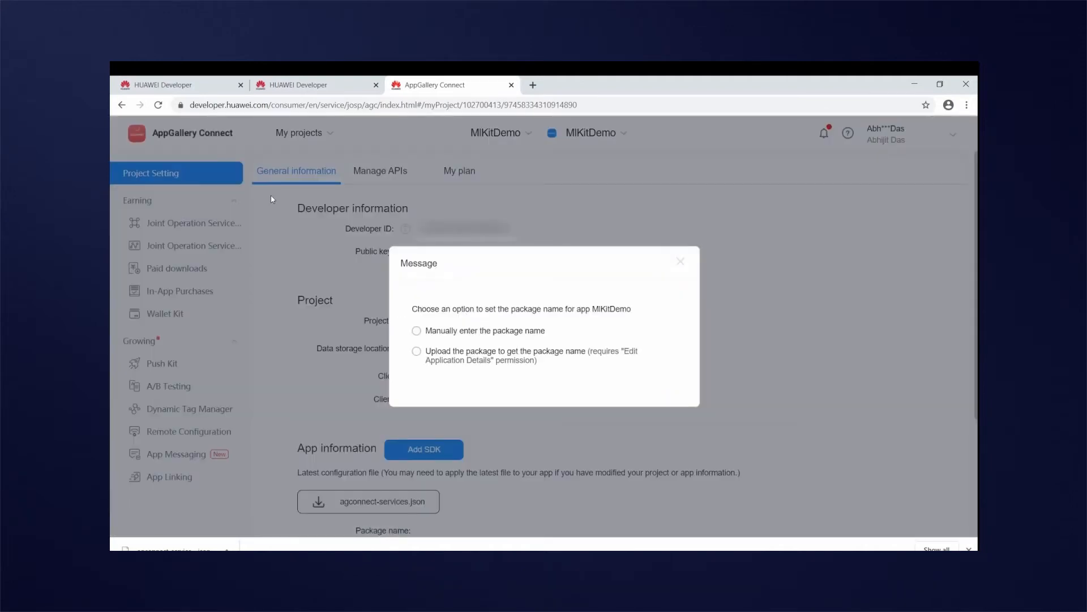
click(433, 332)
click(450, 314)
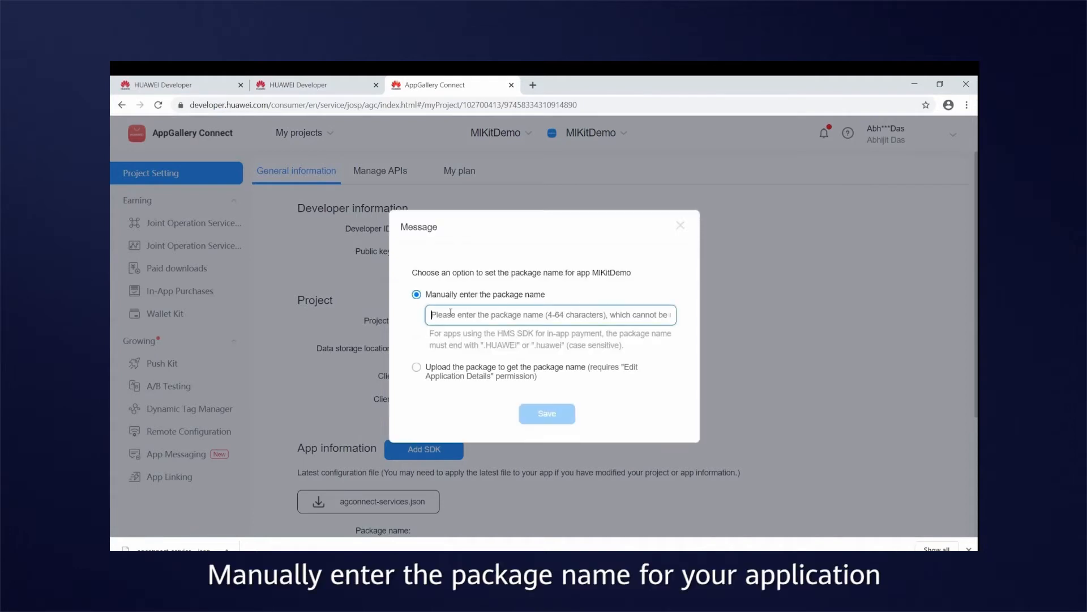
text(com.example.mlkitdemo)
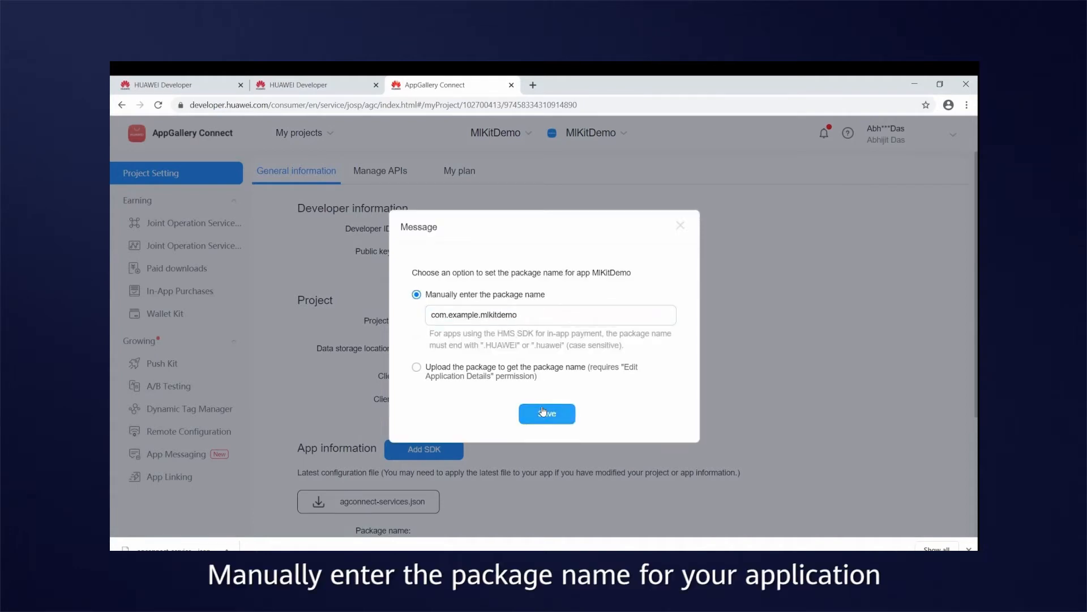
click(547, 414)
- Set the project's data storage location to Singapore and confirm
click(456, 347)
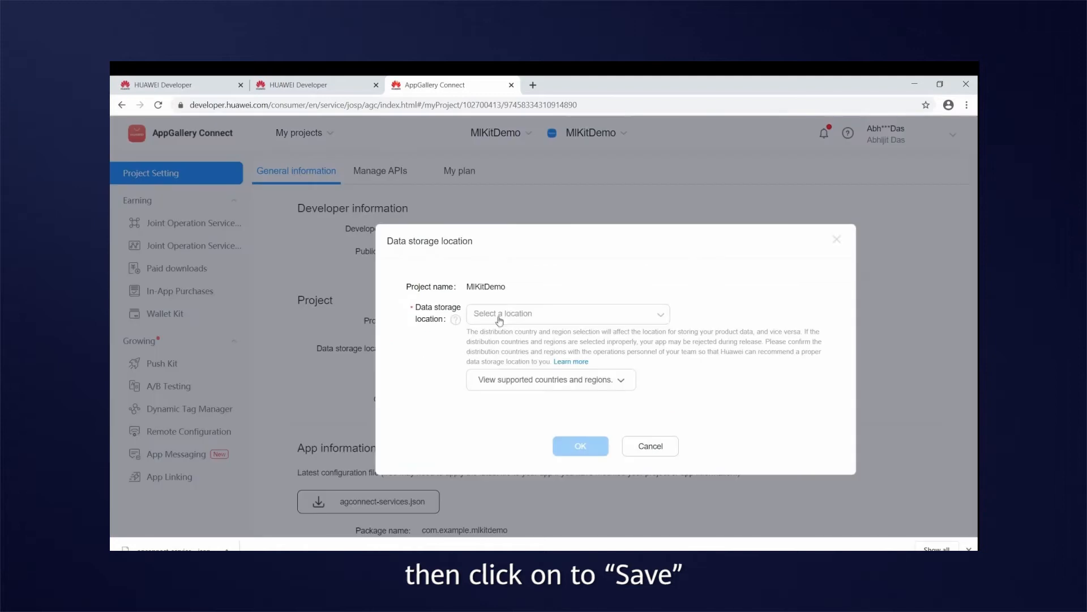
click(503, 312)
click(489, 355)
click(551, 379)
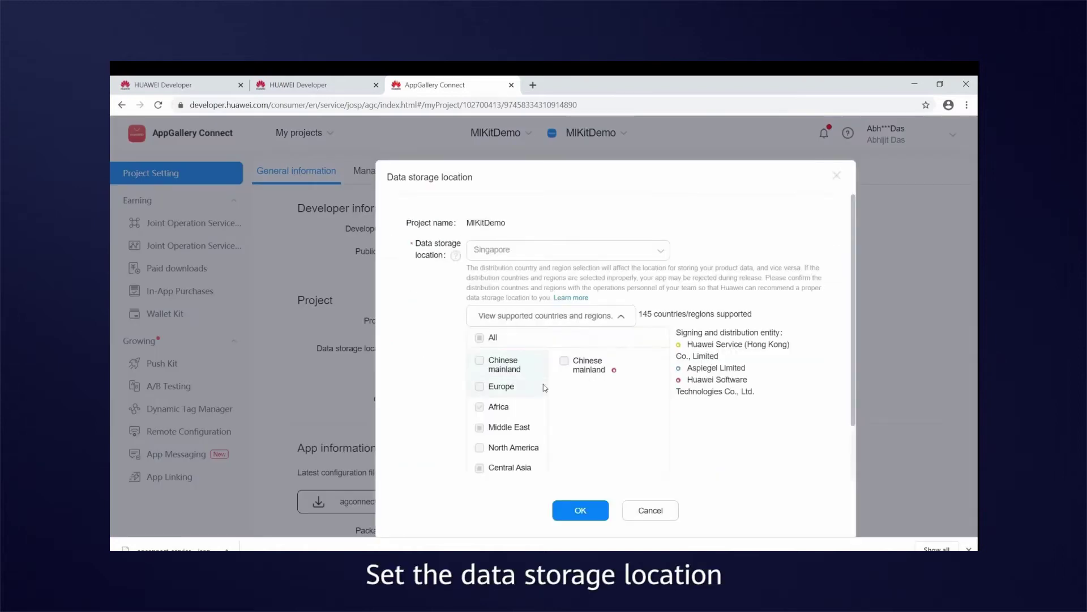
click(580, 510)
scroll(553, 424, down, 5)
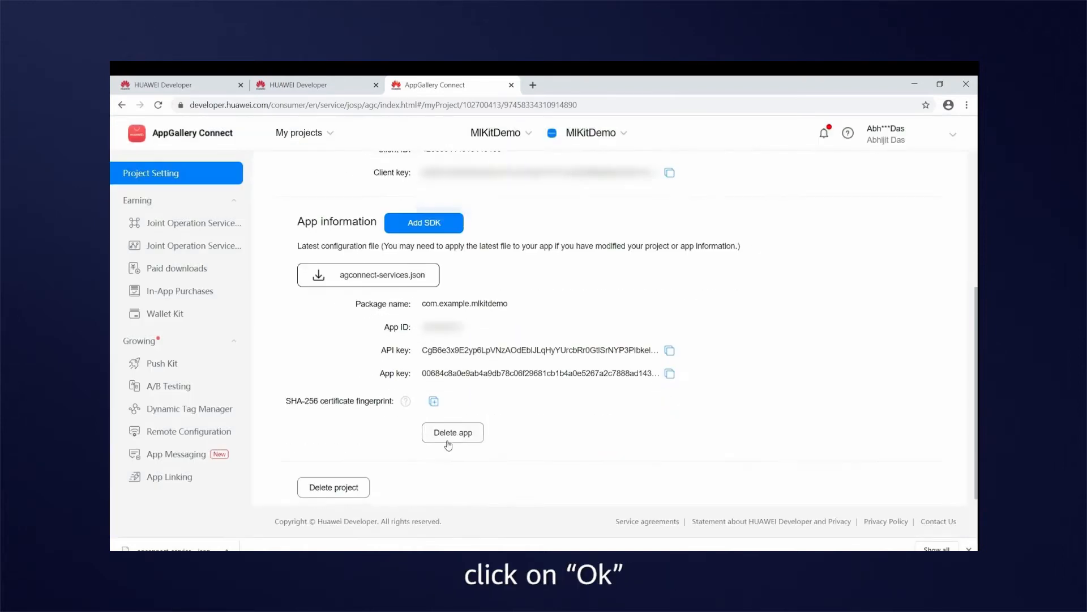
- Note the SHA-256 fingerprint field and download agconnect-services.json
drag(286, 401, 399, 407)
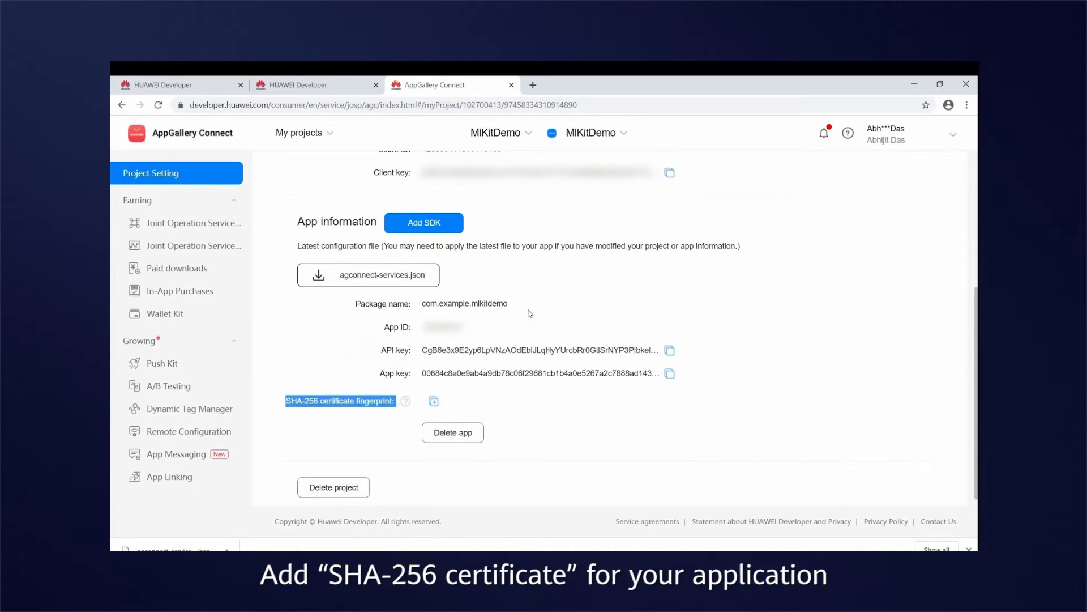
click(416, 280)
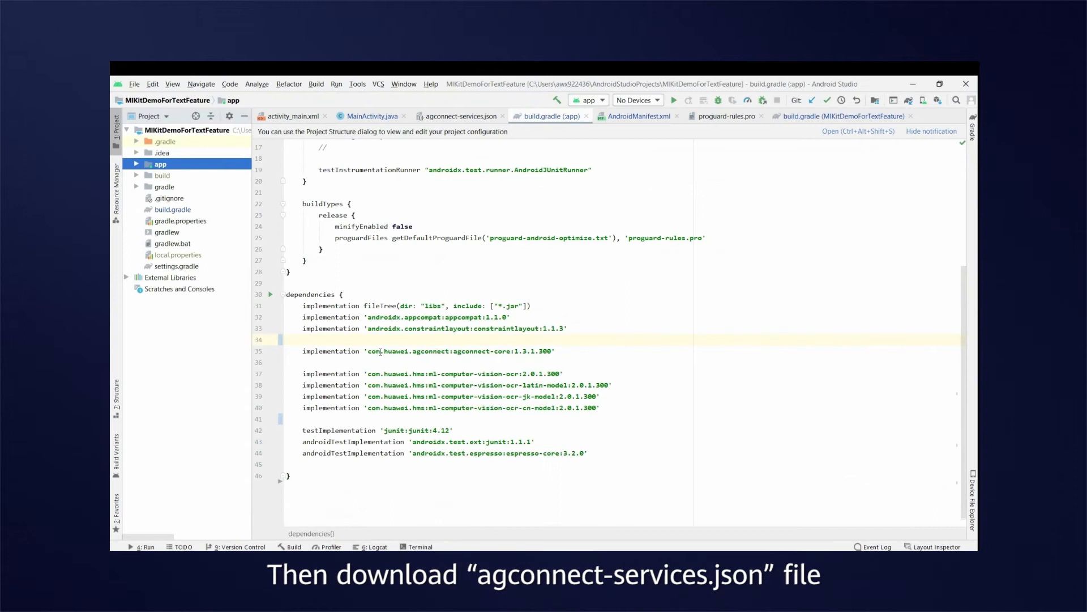
- View agconnect-services.json under app and verify its package_name value
click(136, 164)
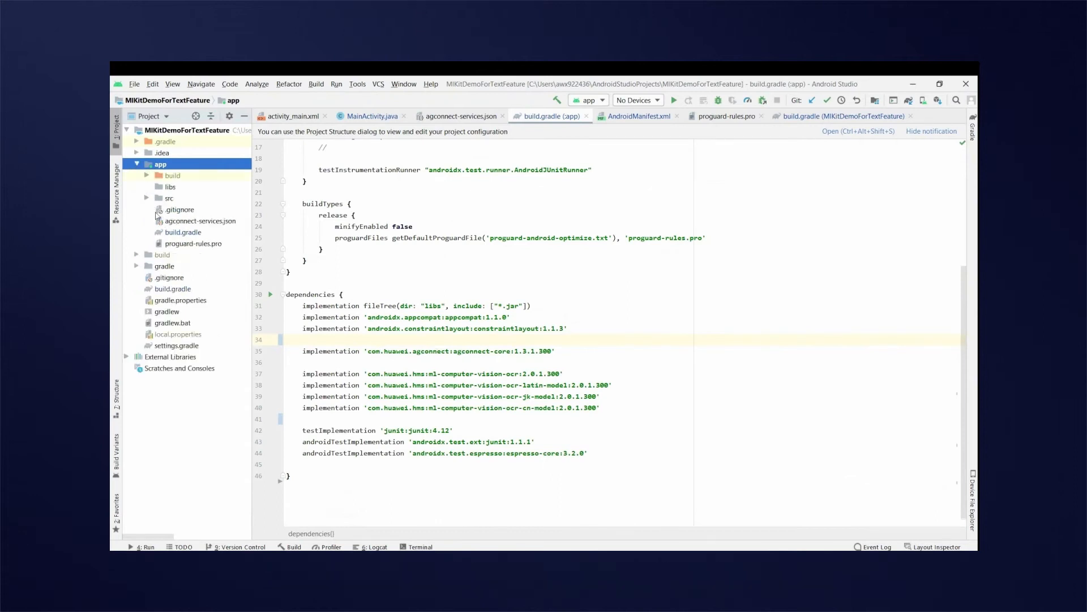
click(160, 221)
double_click(175, 222)
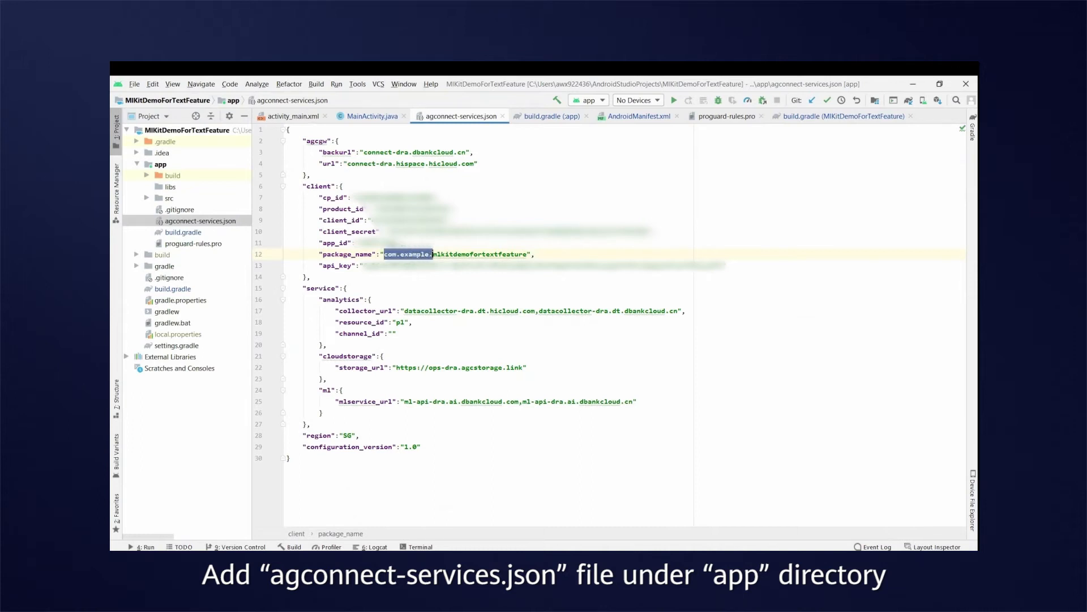
drag(434, 254, 495, 254)
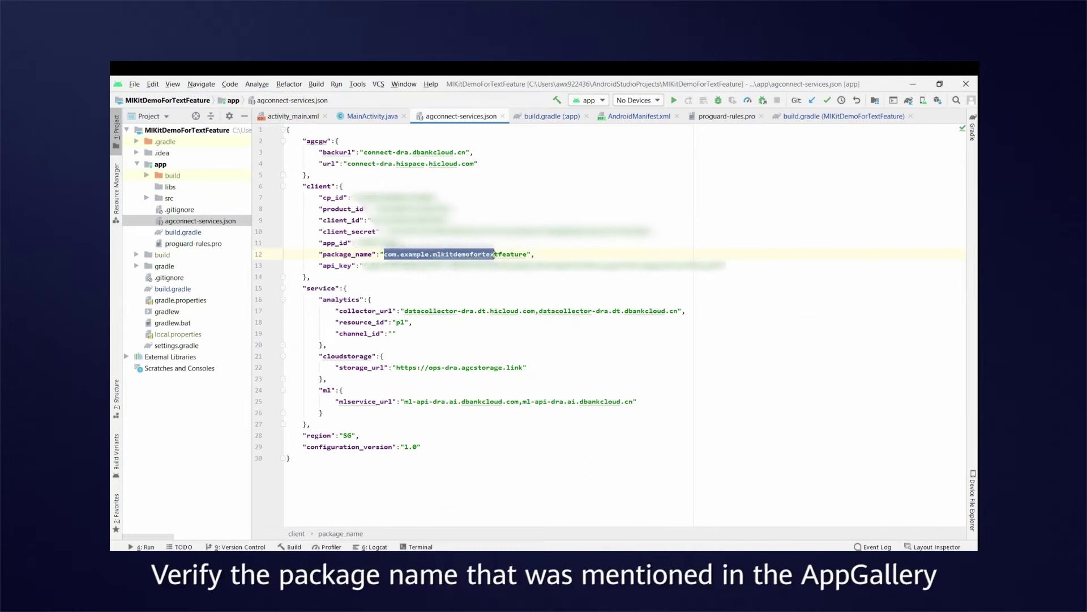
click(563, 254)
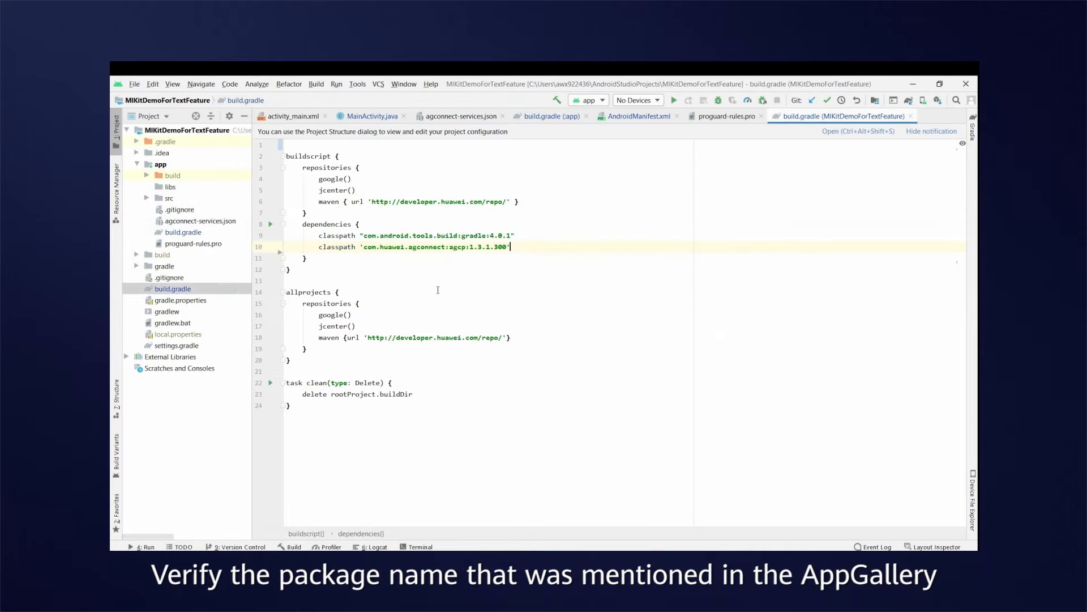
- Review the Huawei maven repository lines and agcp classpath in project build.gradle
drag(316, 202, 532, 205)
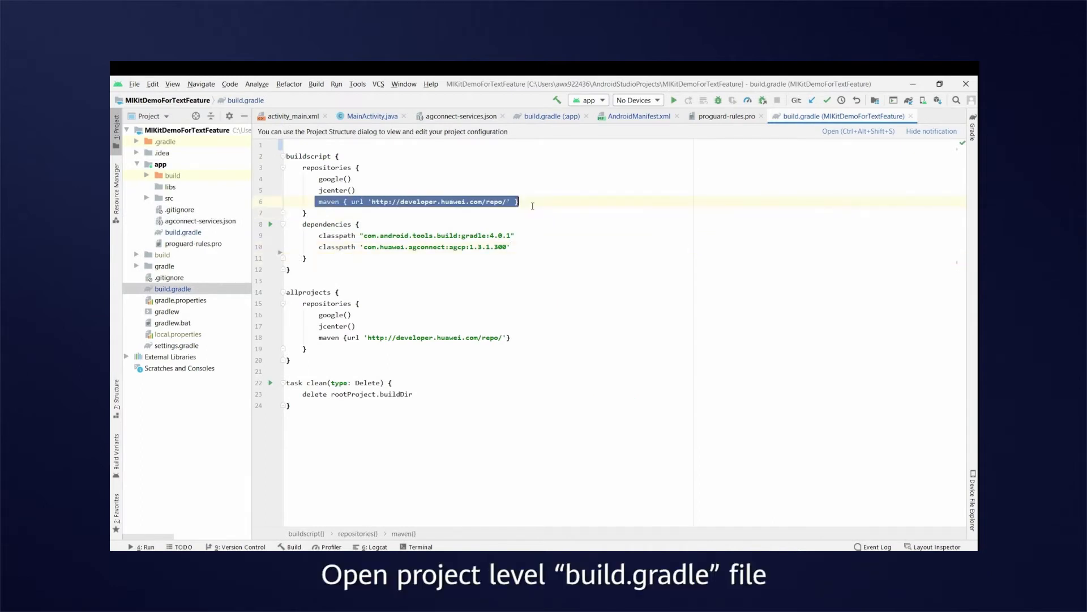
click(518, 247)
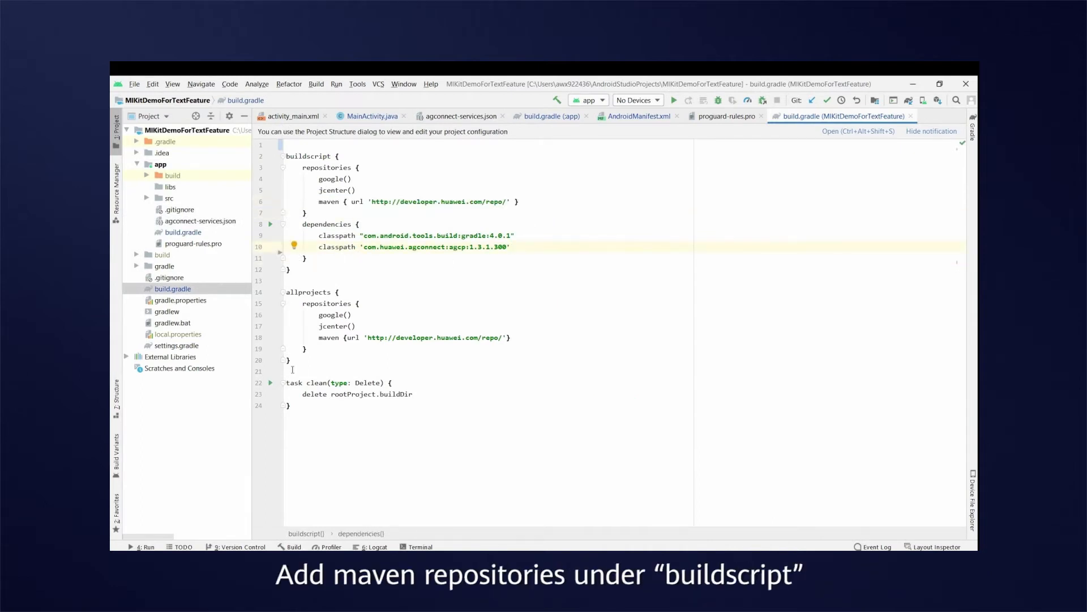
drag(304, 338, 531, 341)
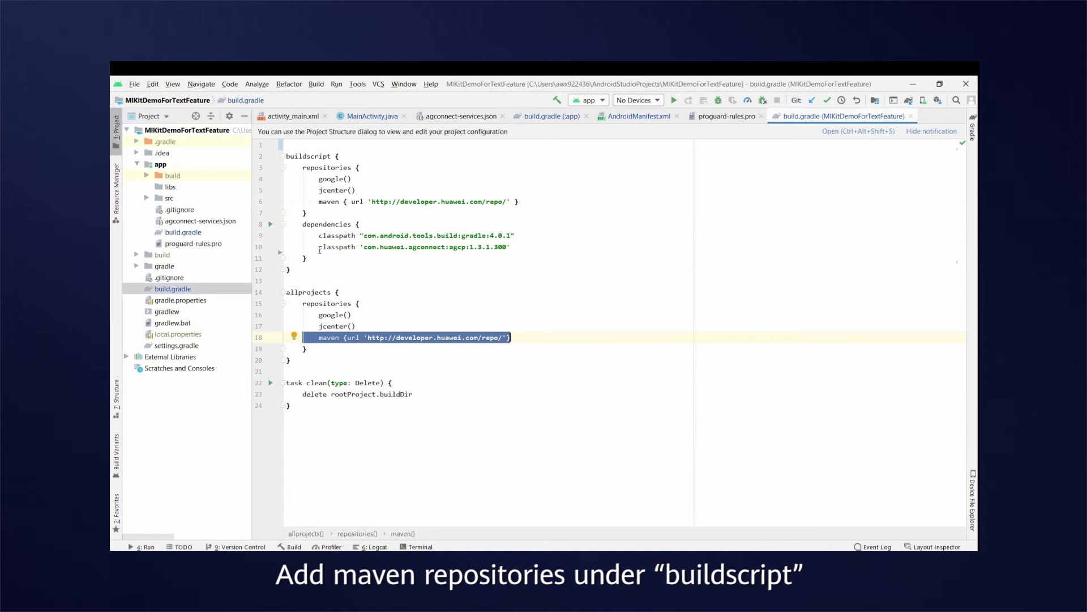
drag(318, 247, 503, 249)
click(519, 253)
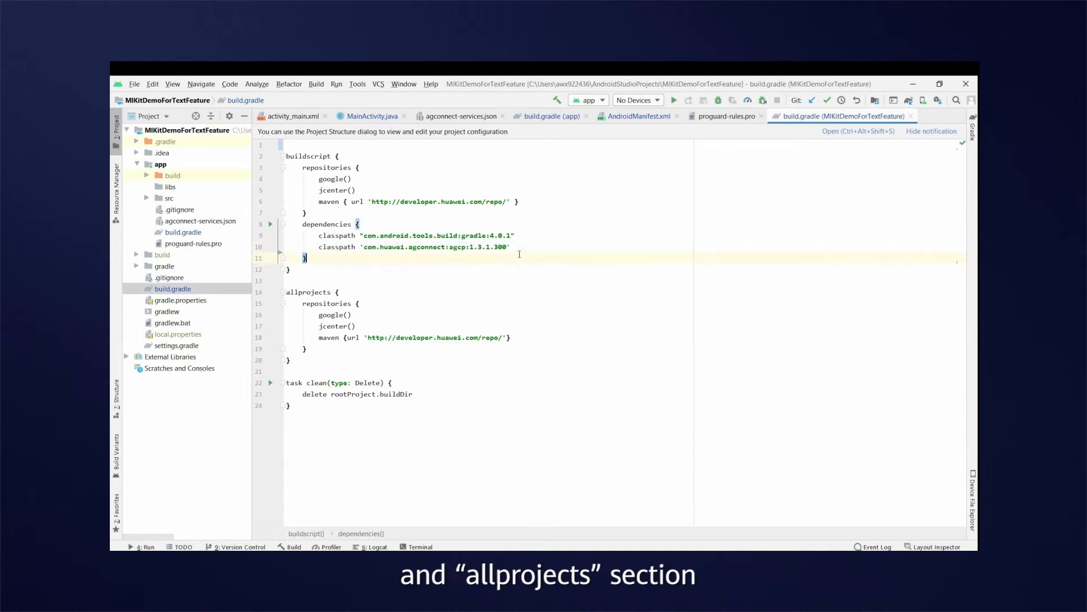
- Review agconnect-core, ML Kit OCR and latin/jk/cn OCR model dependencies in app build.gradle
double_click(182, 232)
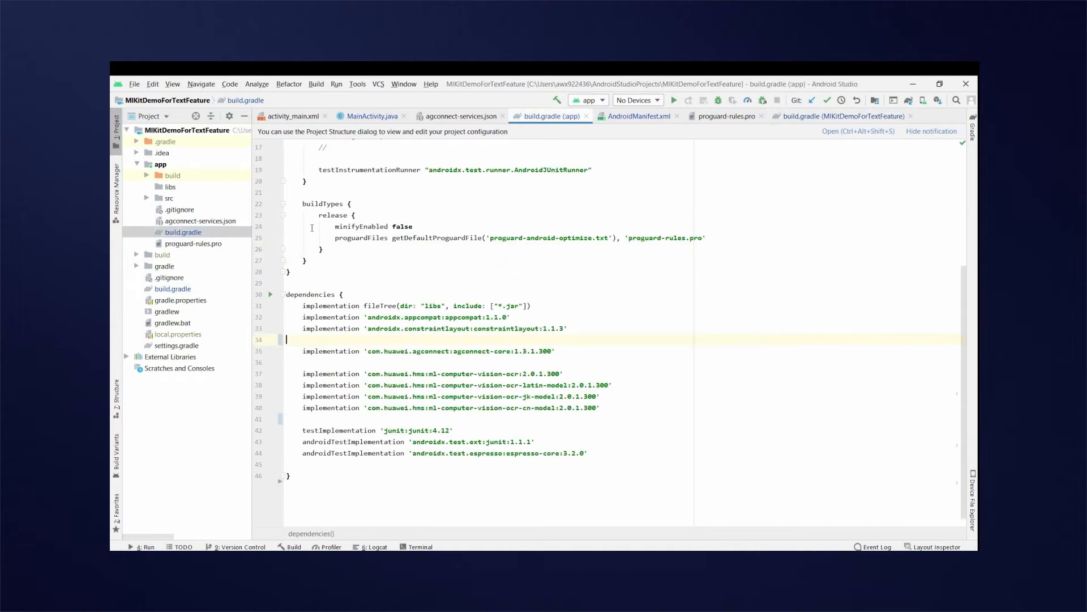
drag(440, 167, 287, 168)
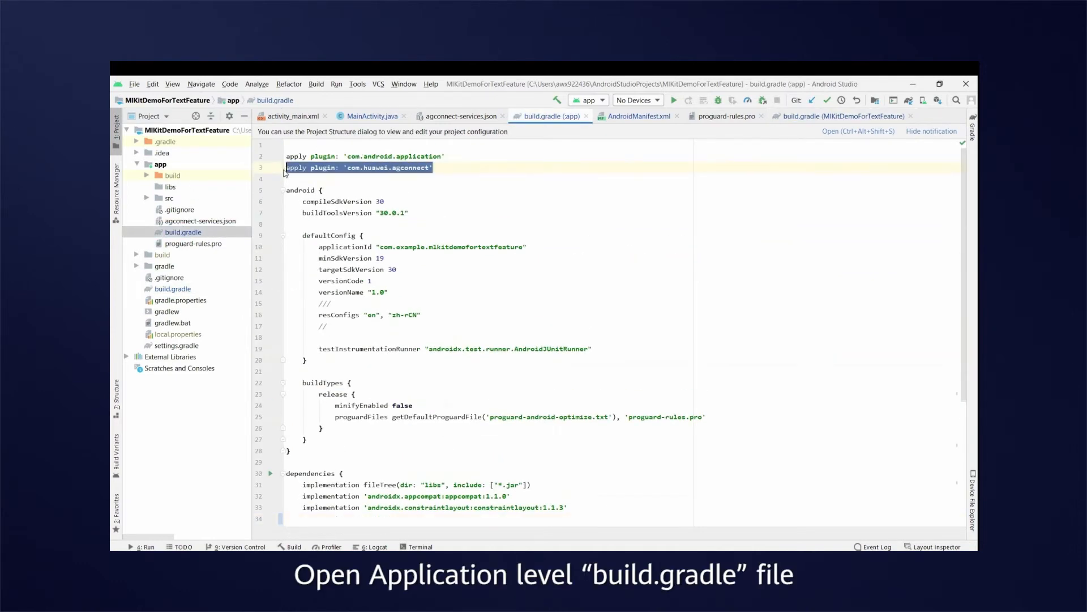
scroll(425, 323, down, 4)
scroll(382, 325, down, 3)
drag(301, 338, 532, 339)
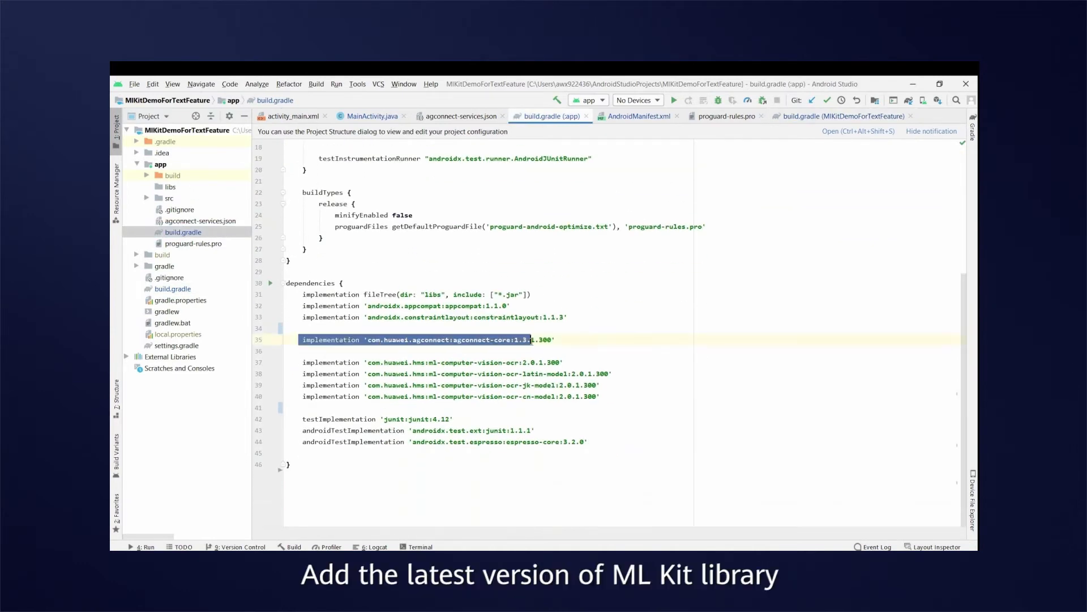
click(586, 340)
drag(303, 363, 567, 362)
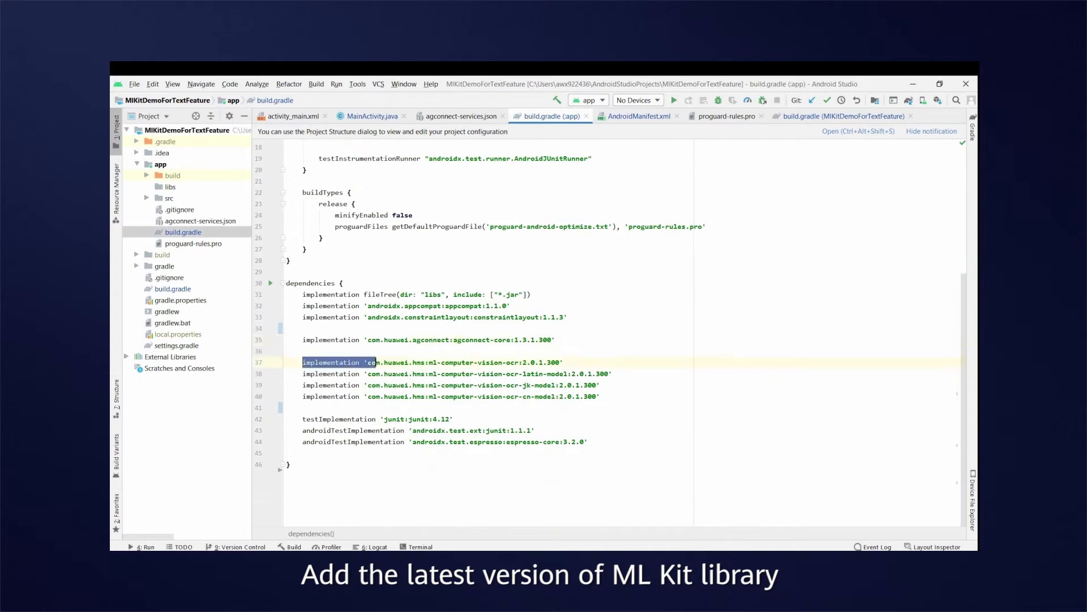
click(595, 354)
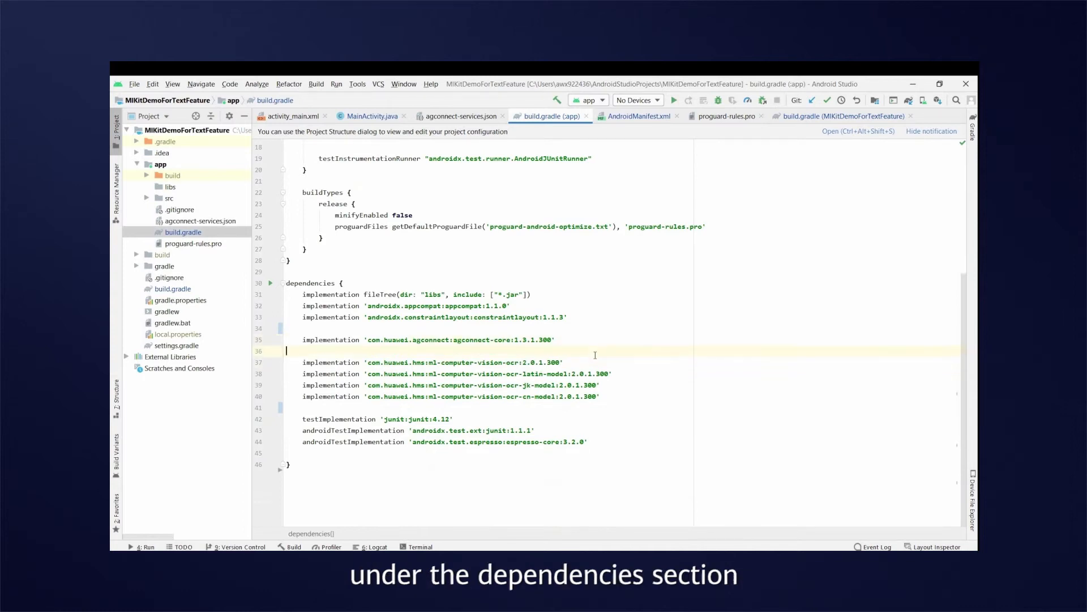
mouse_move(302, 374)
mouse_down()
mouse_move(627, 383)
mouse_move(622, 396)
mouse_up()
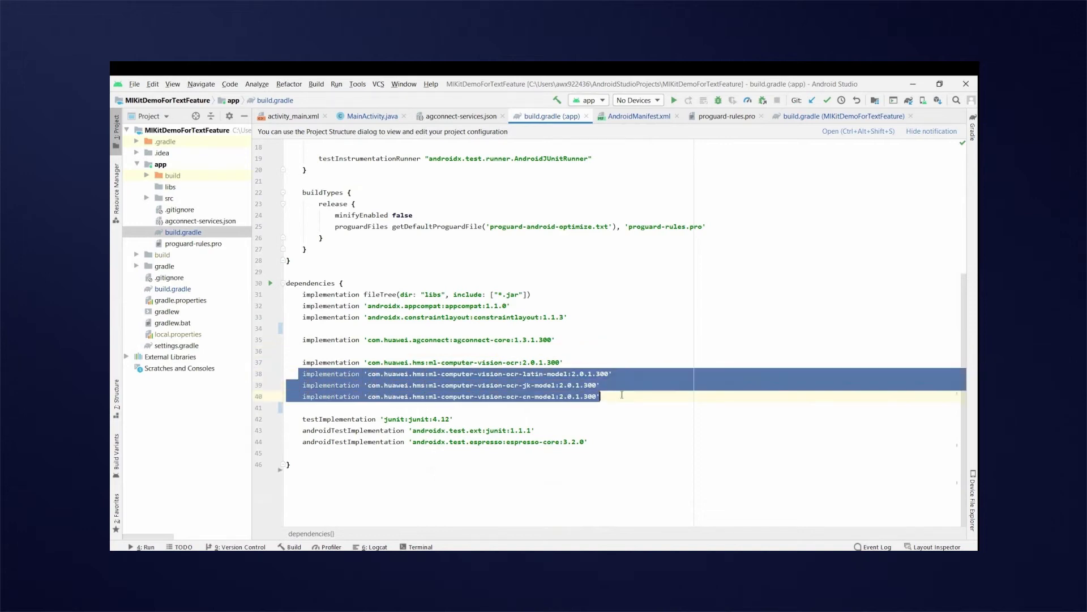
click(671, 337)
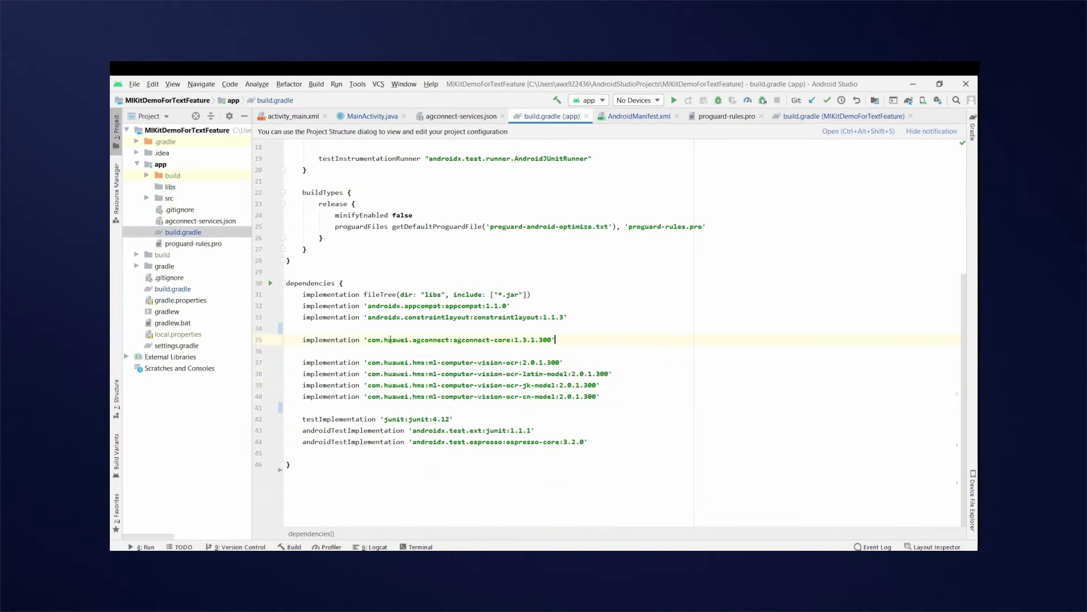
- Locate AndroidManifest.xml under src > main and bring it up
click(152, 198)
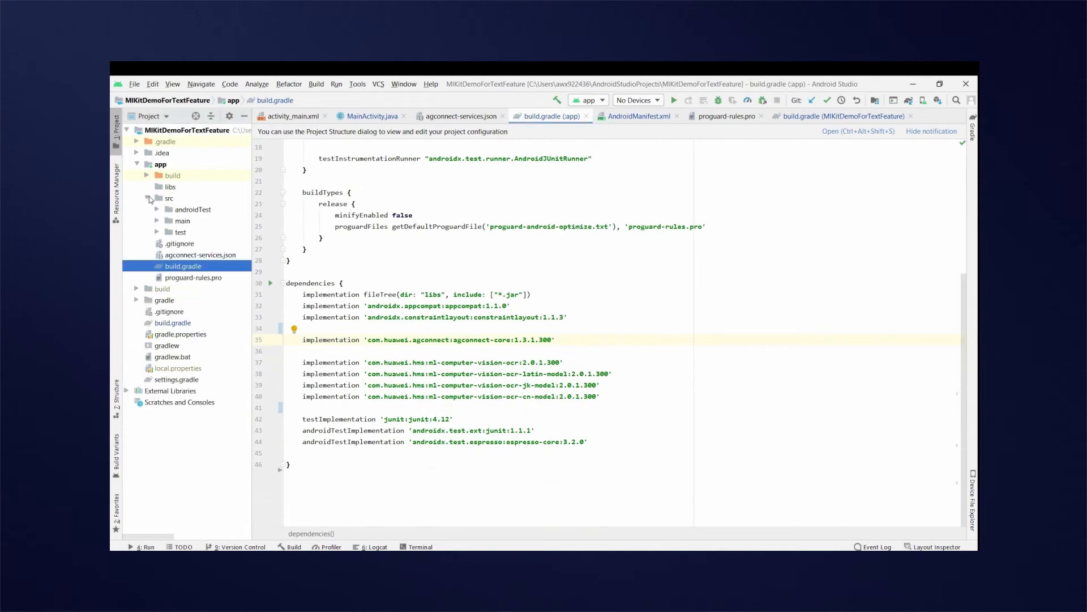
click(159, 222)
double_click(204, 255)
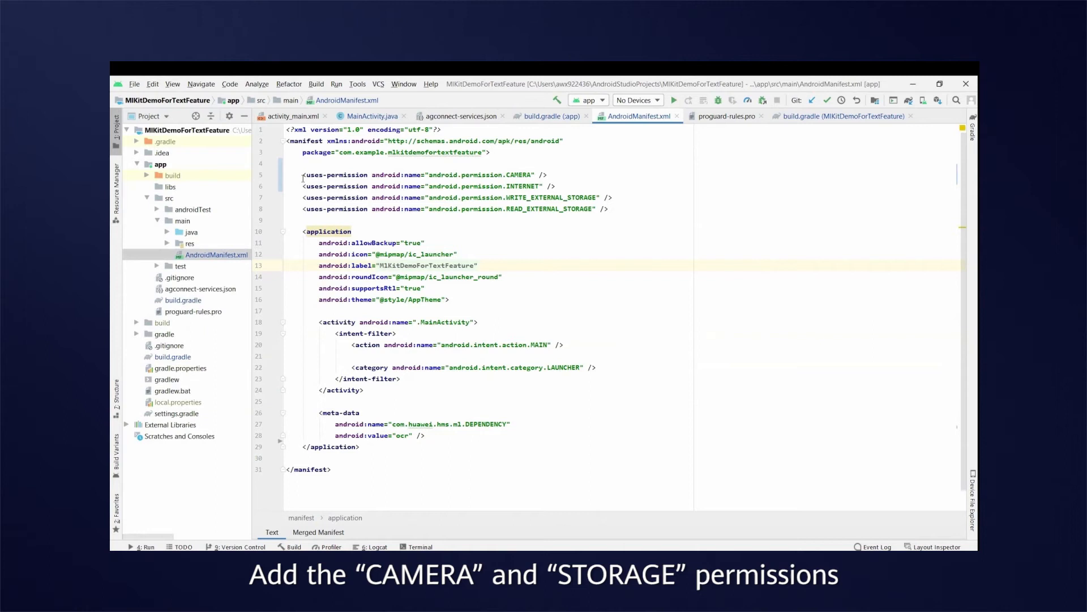
- Review the CAMERA, INTERNET and external storage permissions and the MainActivity declaration in the manifest
drag(303, 175, 599, 209)
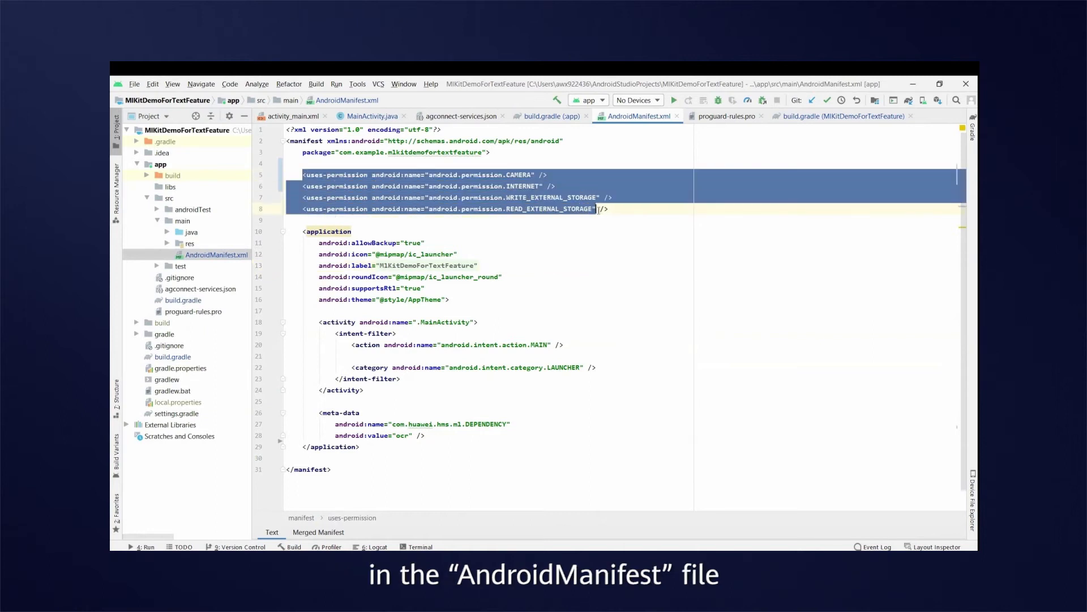
click(352, 232)
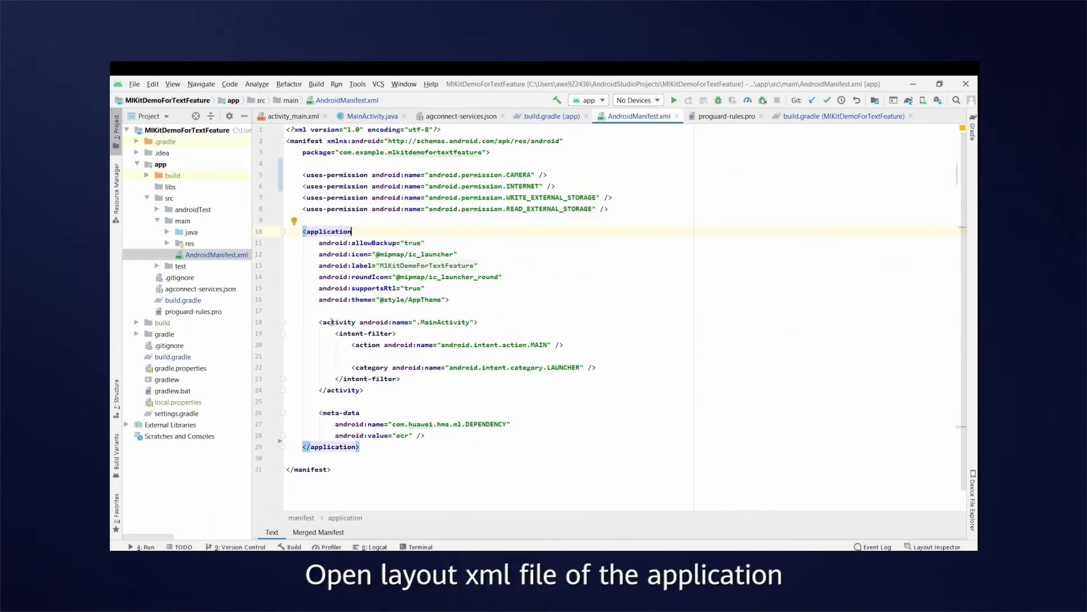
mouse_move(320, 322)
mouse_down()
mouse_move(399, 380)
mouse_move(365, 390)
mouse_up()
click(476, 299)
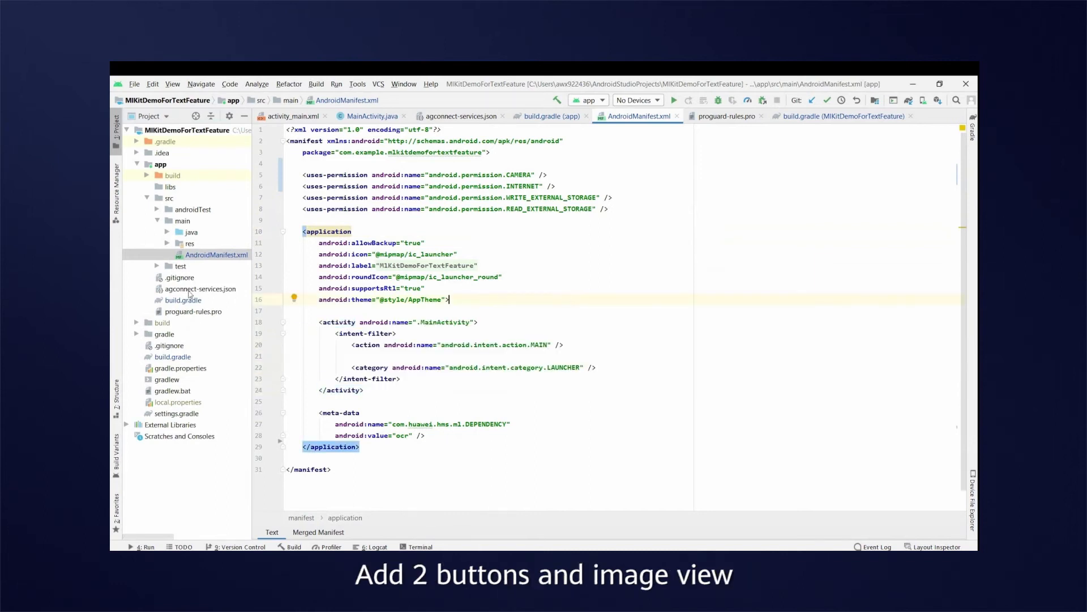
click(169, 232)
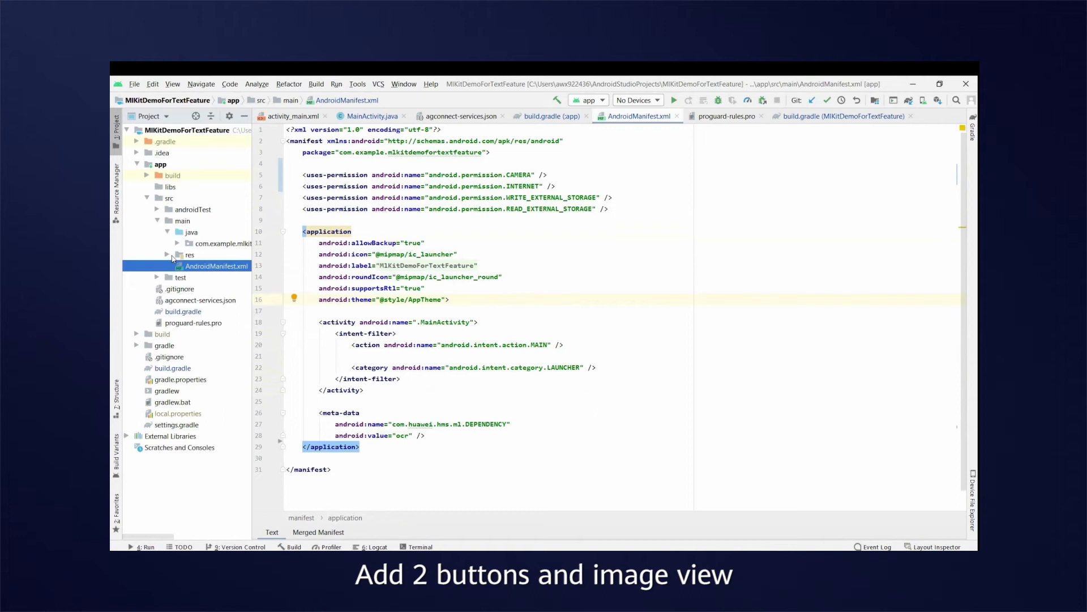
- View activity_main.xml and inspect the Pick Photo button, ImageView and Analyze Photo button in the preview
click(168, 255)
click(179, 289)
double_click(225, 300)
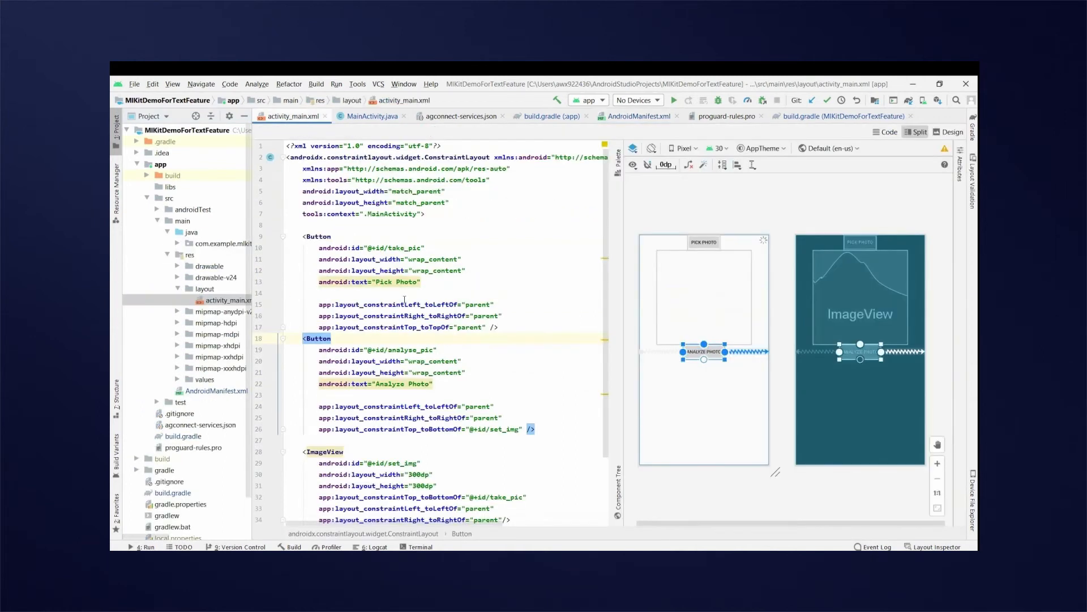
click(704, 243)
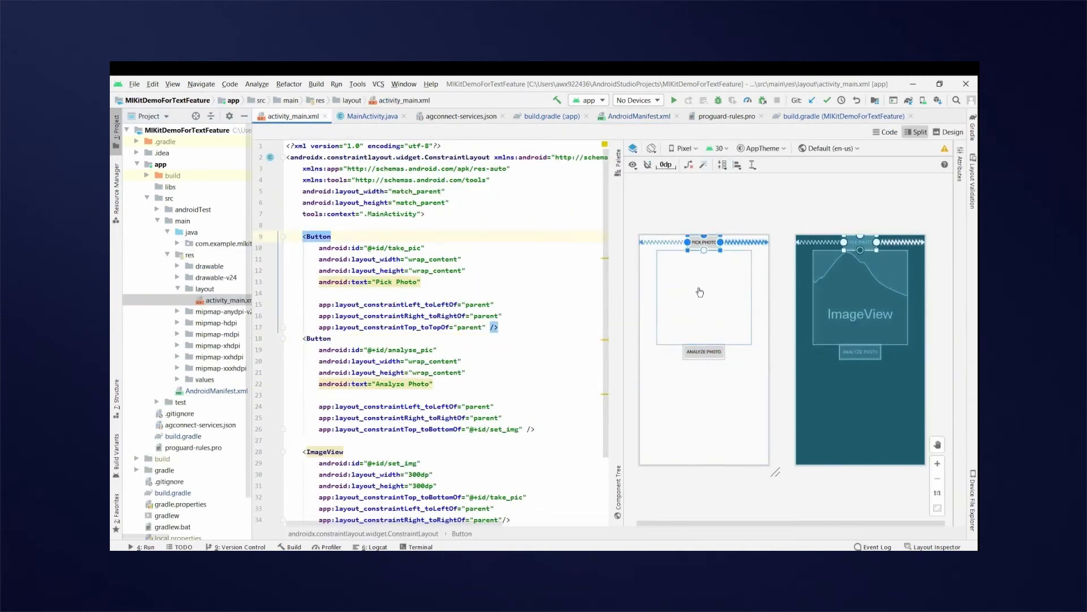
click(704, 297)
click(699, 353)
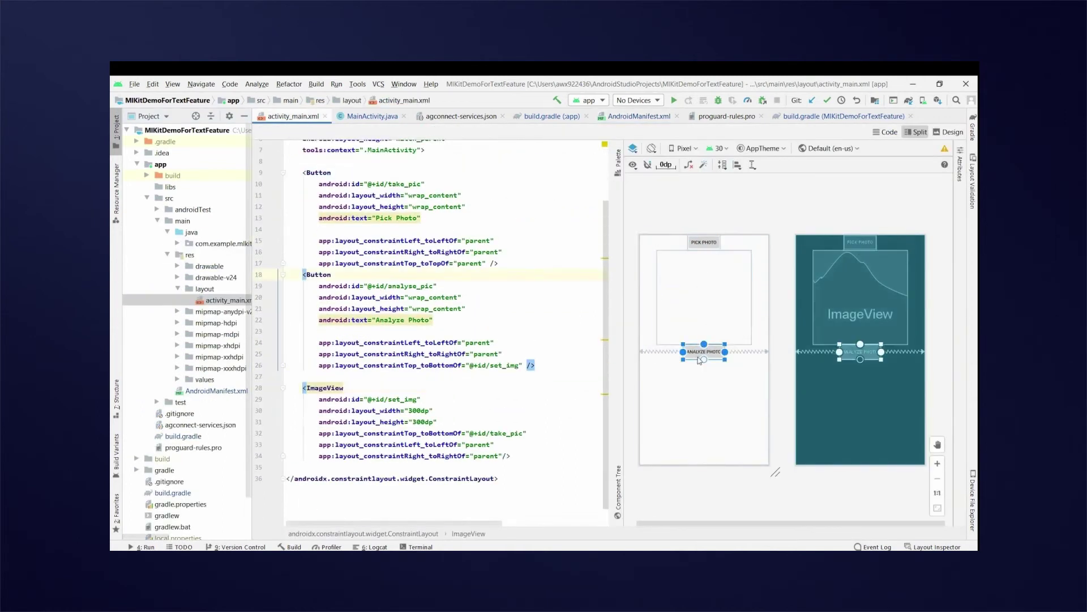
- In MainActivity.java review the onCreate permission check and the requestPermission permissions array
click(180, 245)
double_click(207, 255)
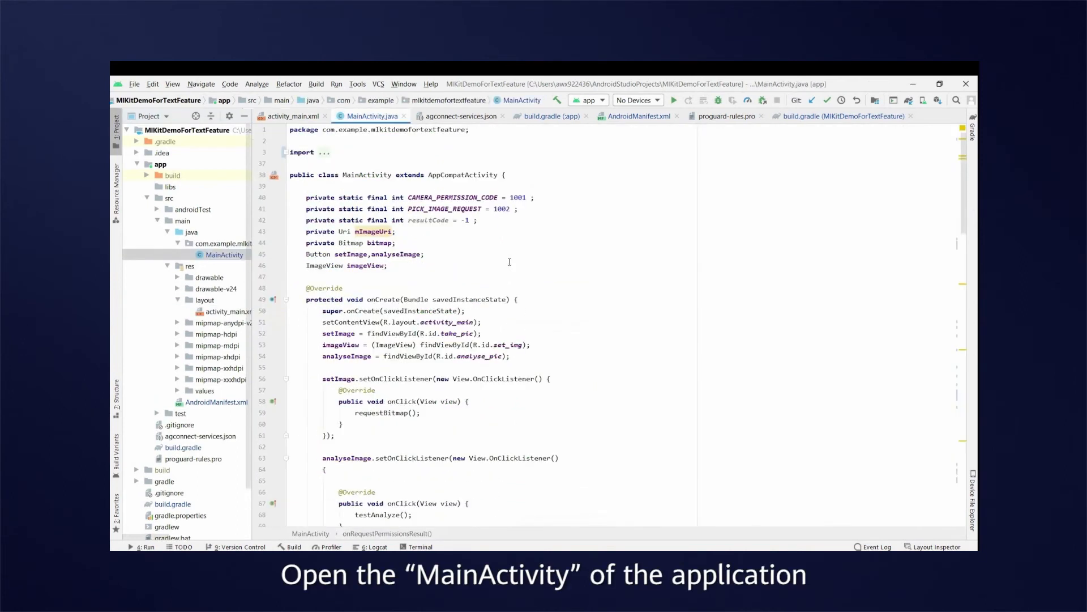
scroll(510, 340, down, 5)
scroll(414, 254, down, 2)
scroll(414, 289, down, 2)
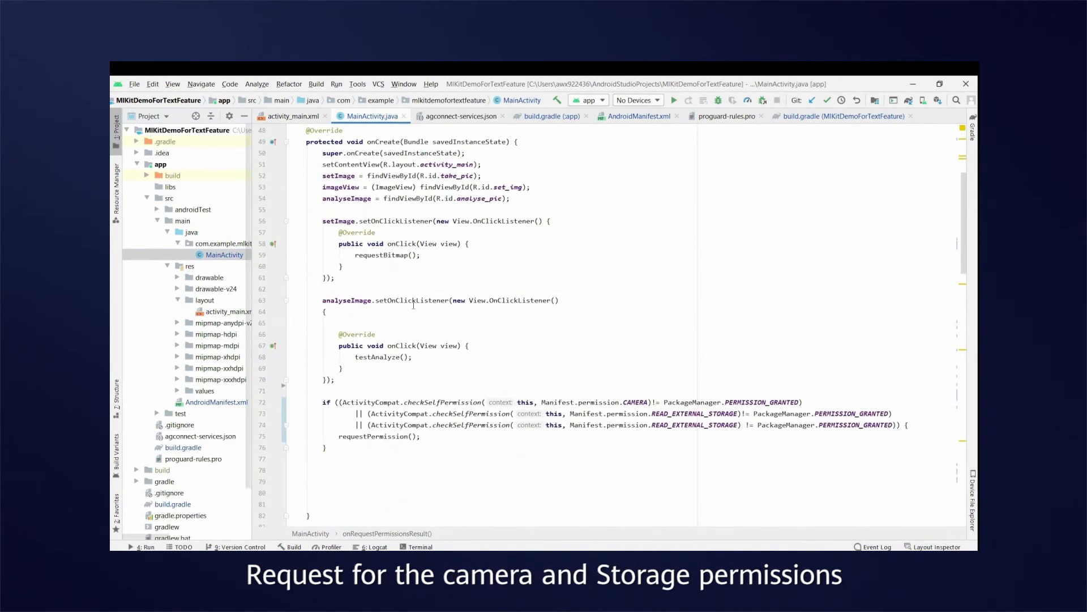
drag(323, 402, 397, 445)
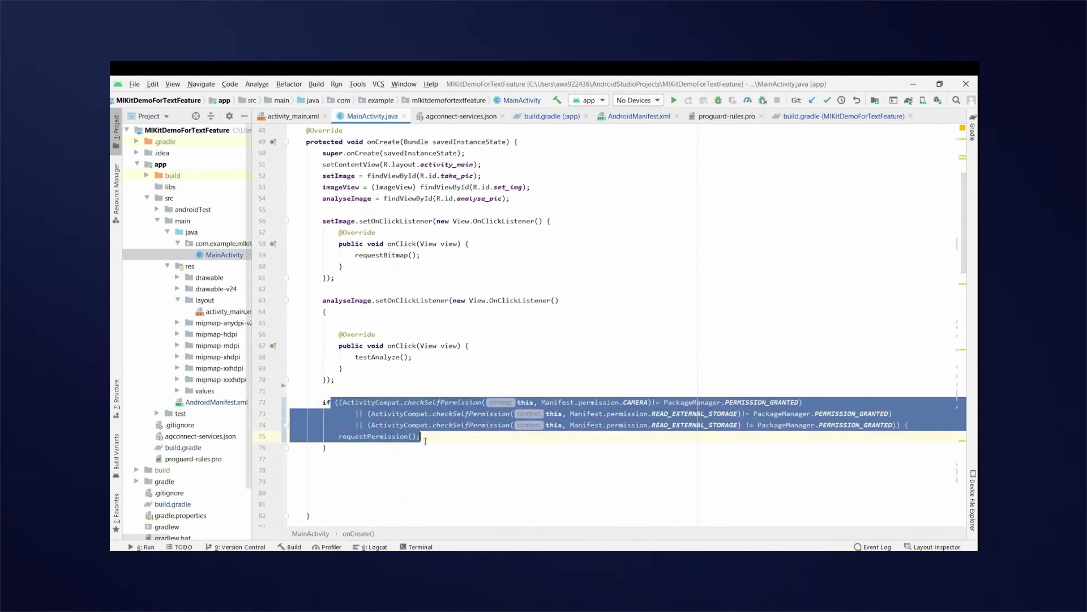
click(399, 445)
ctrl+click(374, 437)
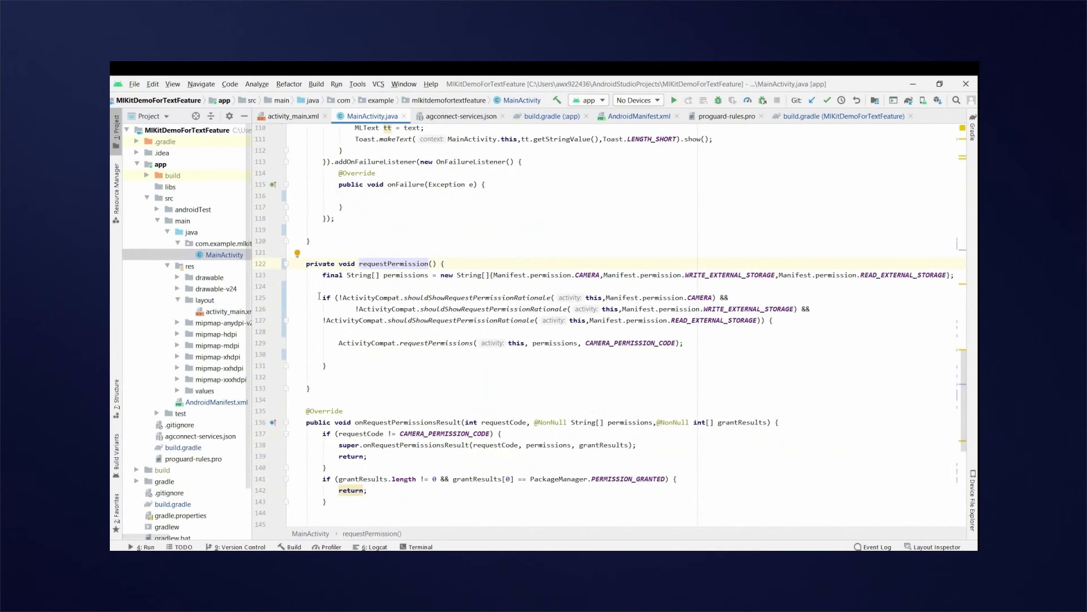
drag(319, 296, 507, 275)
scroll(510, 298, down, 2)
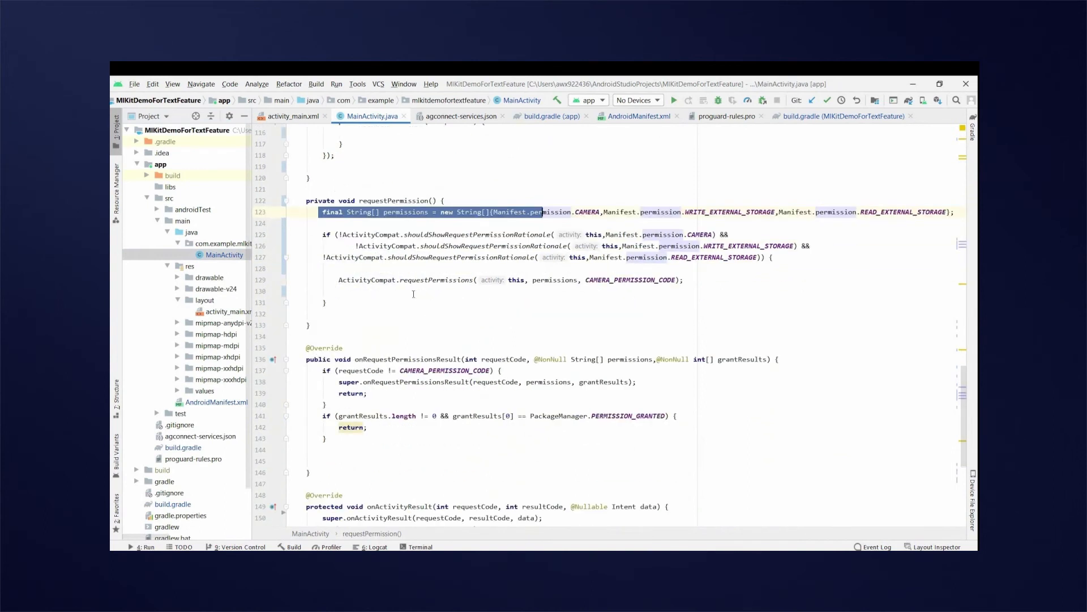
click(340, 279)
drag(338, 280, 476, 280)
scroll(454, 304, up, 1)
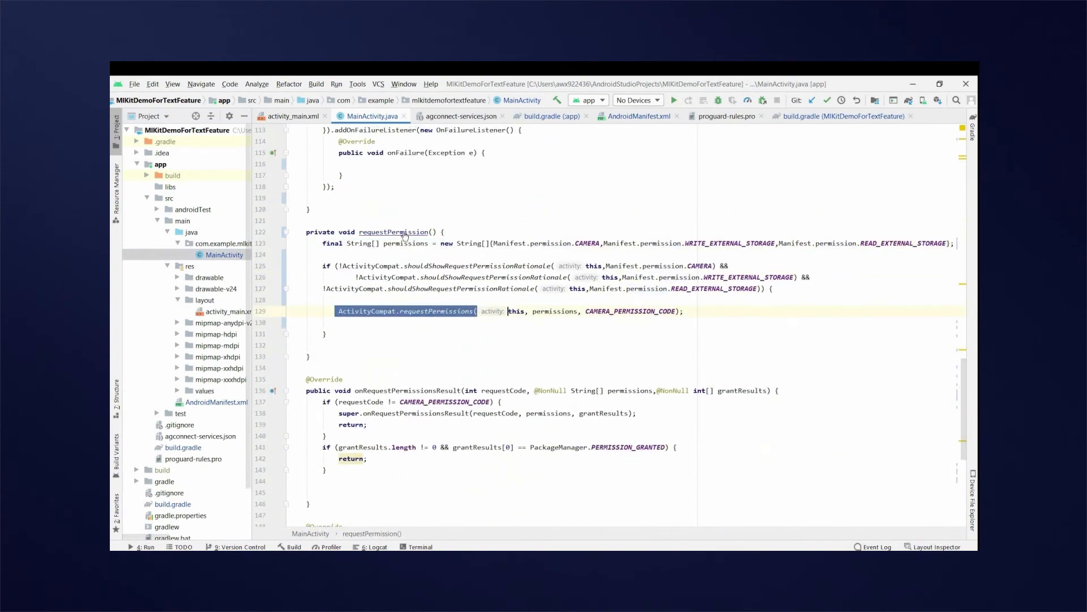
- Review requestBitmap, which picks a gallery image via startActivityForResult
ctrl+click(407, 237)
scroll(416, 234, up, 3)
scroll(421, 229, up, 5)
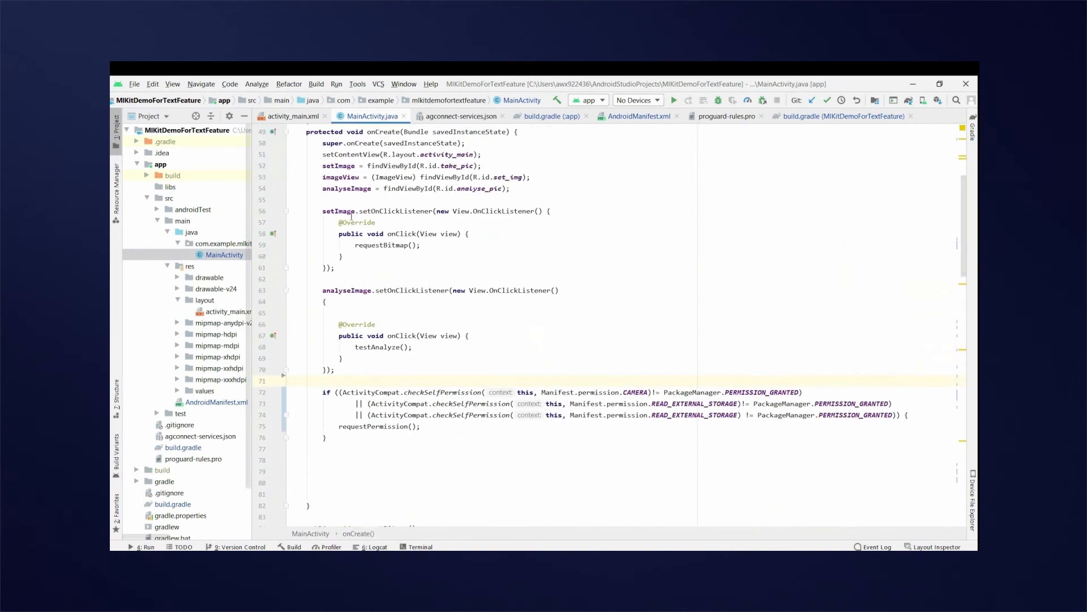
ctrl+click(386, 245)
scroll(441, 264, down, 2)
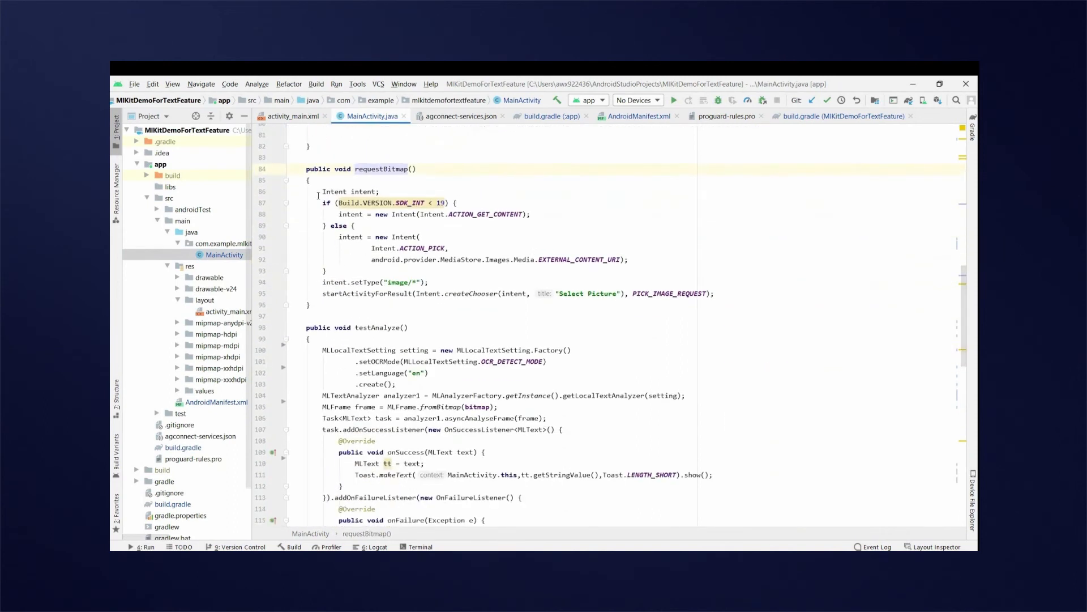
drag(321, 190, 722, 295)
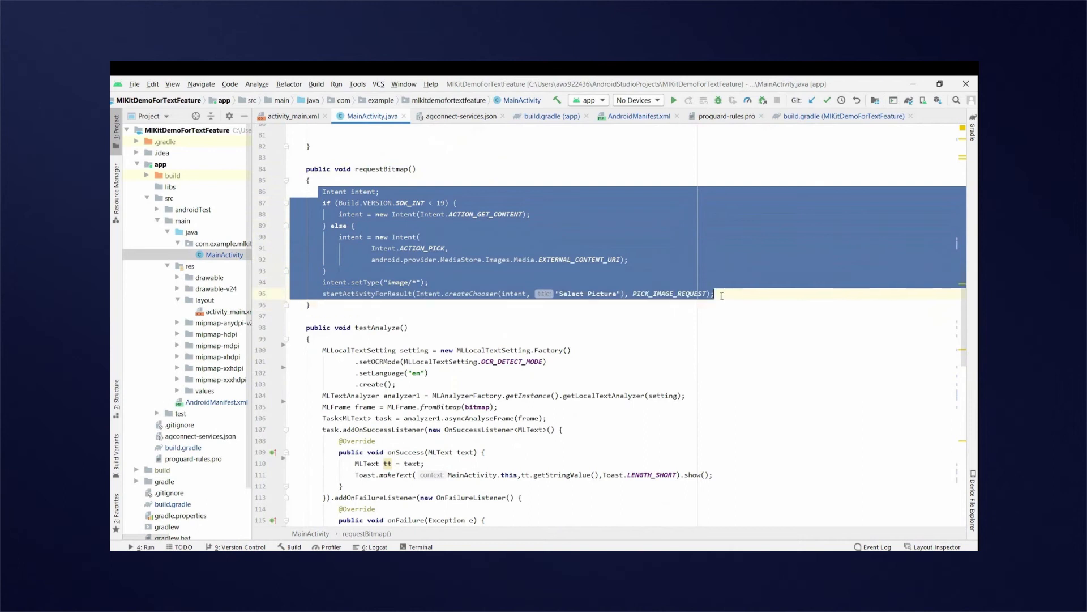
click(644, 317)
click(364, 293)
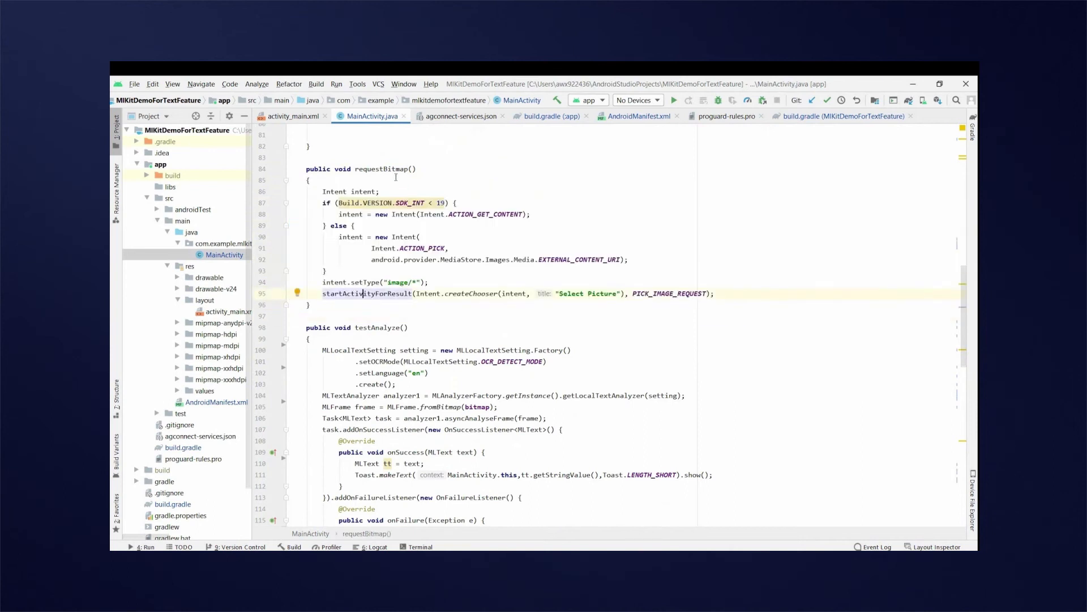
scroll(395, 213, up, 5)
scroll(400, 238, up, 5)
scroll(408, 264, up, 2)
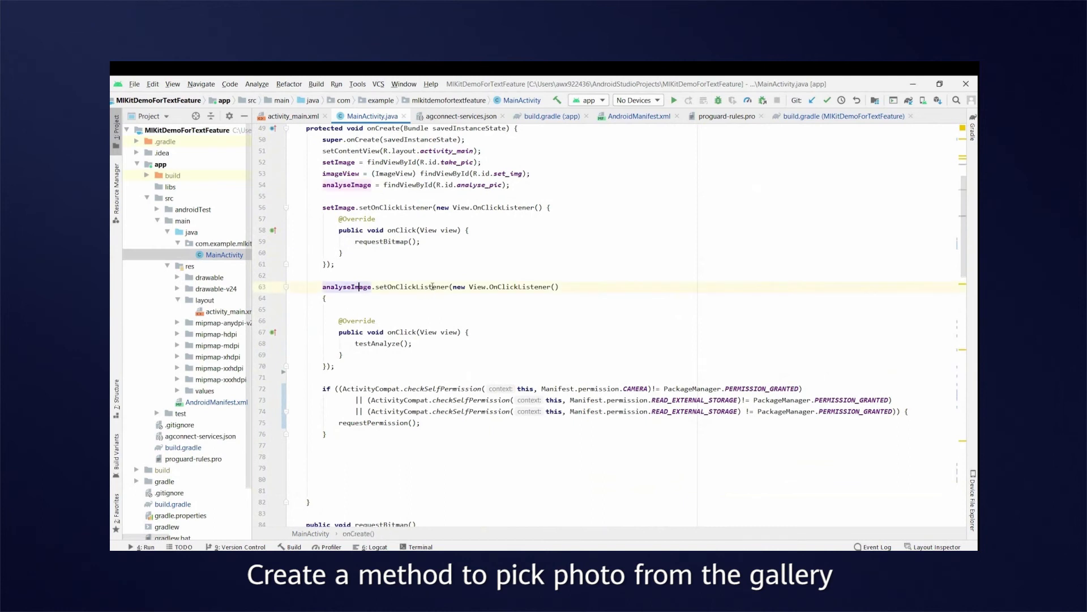
- Follow the analyze click listener to testAnalyze and review the MLLocalTextSetting builder
click(434, 287)
ctrl+click(379, 343)
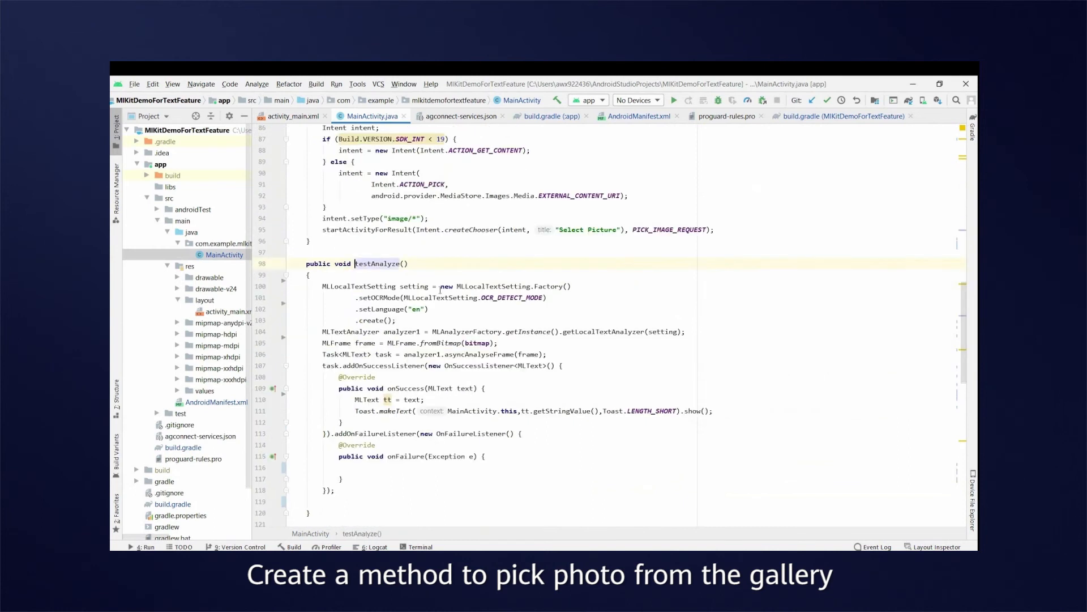
scroll(440, 287, down, 1)
click(326, 256)
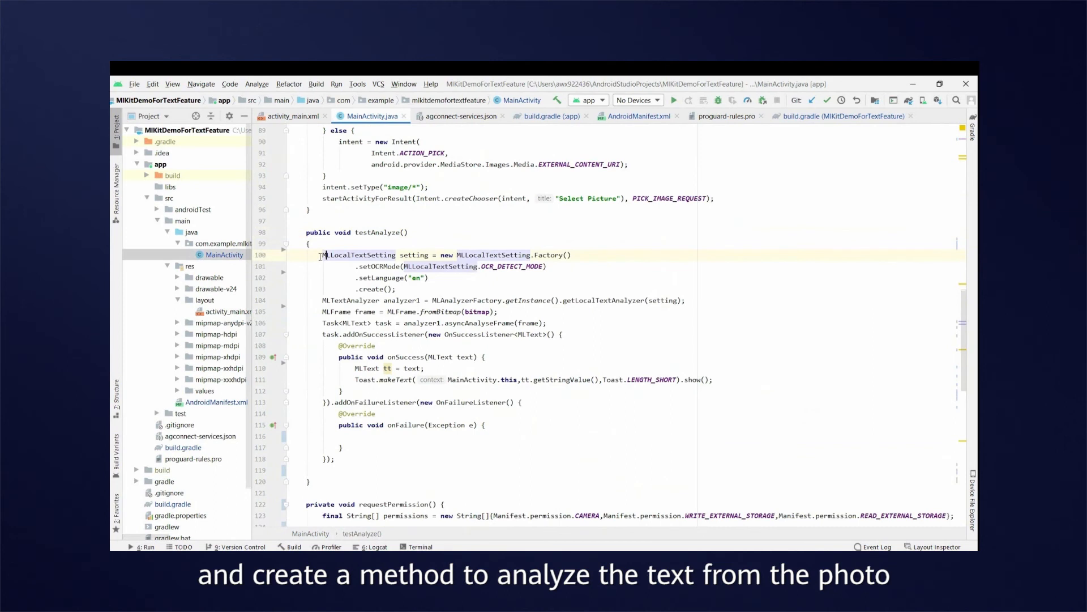
drag(367, 256, 554, 290)
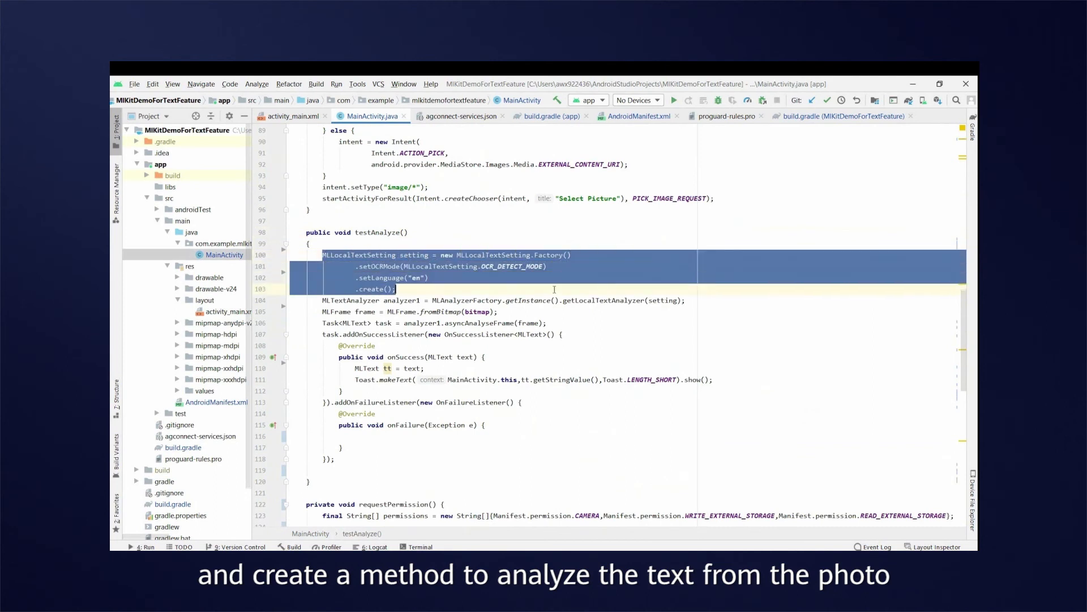
click(463, 300)
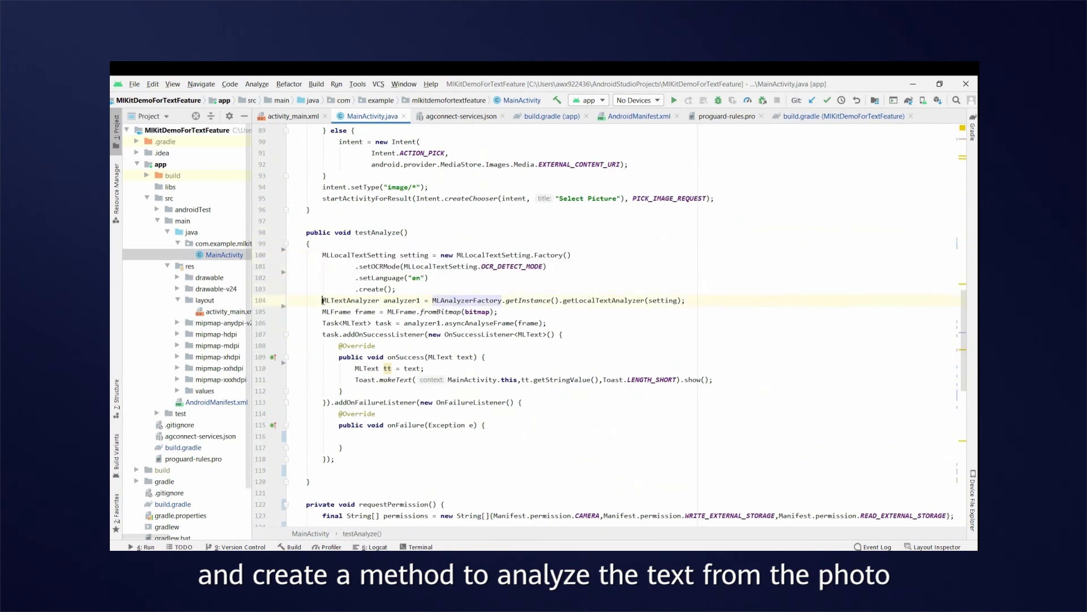
- Review the local text analyzer creation, MLFrame from bitmap and asyncAnalyseFrame callbacks
drag(322, 300, 685, 300)
click(612, 312)
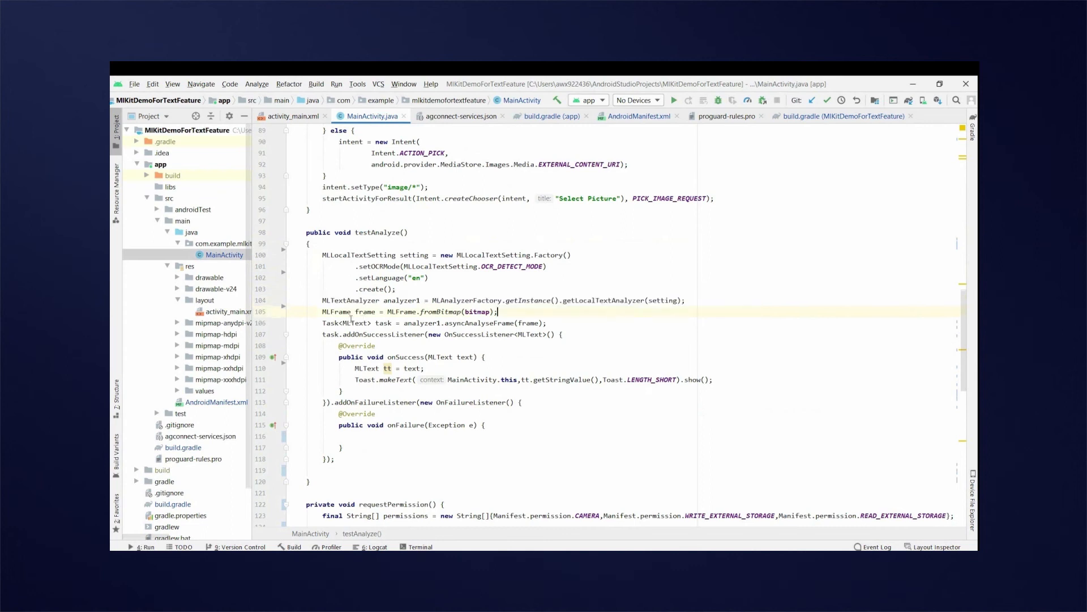
drag(323, 313, 499, 312)
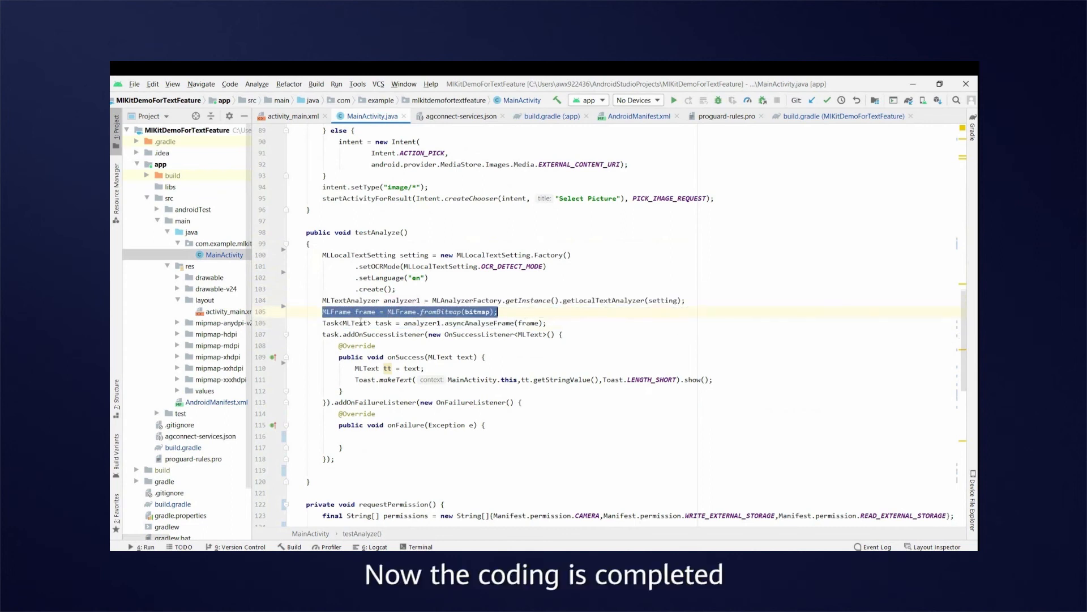
drag(322, 323, 294, 470)
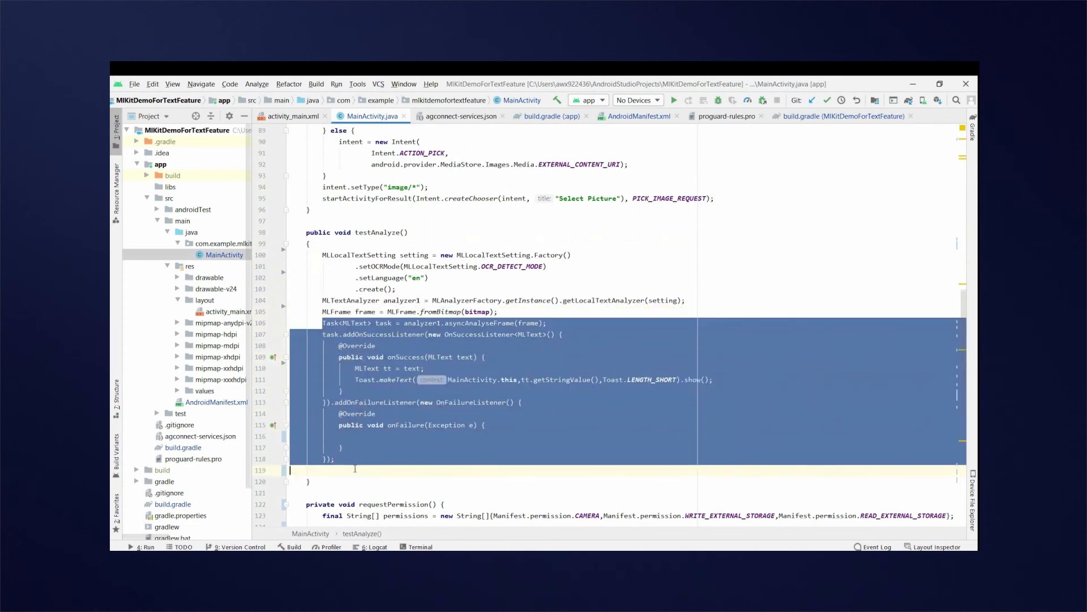